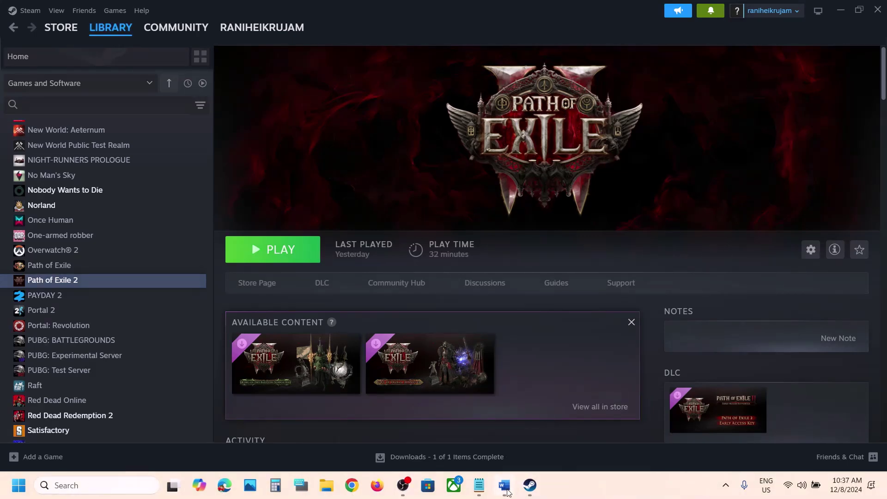
Glance at the troubleshooting steps document, then bring File Explorer up over Steam.
click(507, 492)
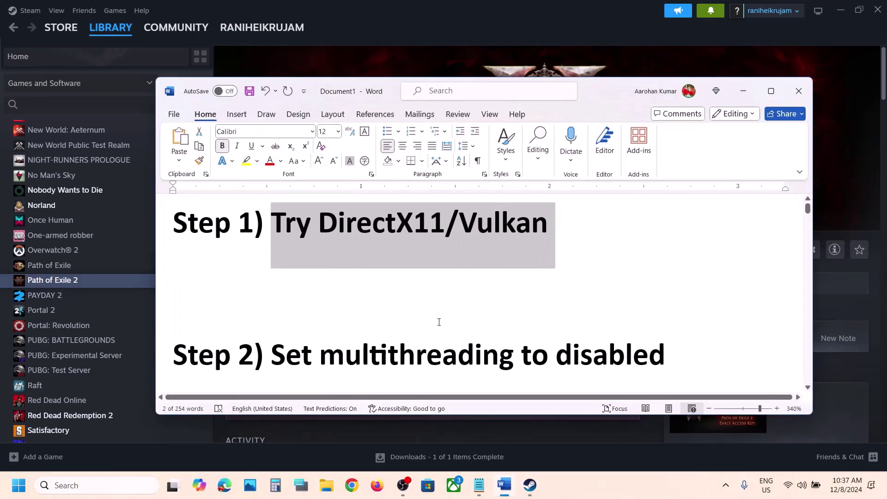
click(743, 91)
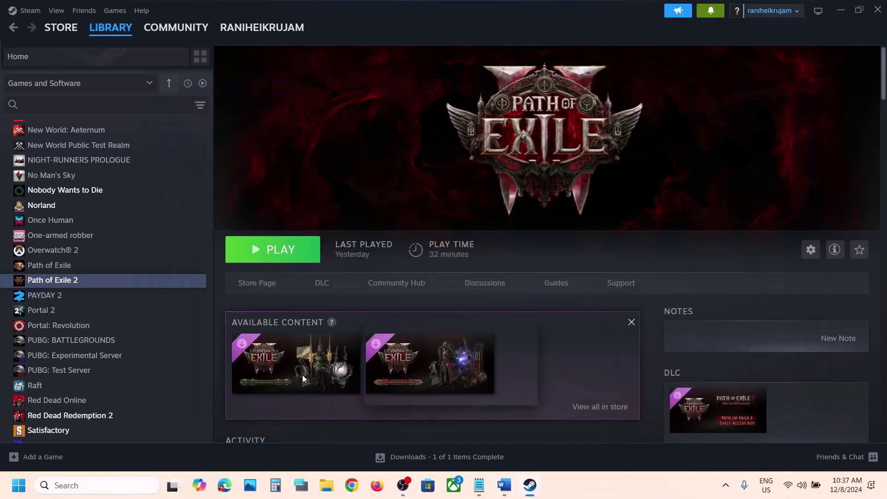
click(329, 489)
click(328, 489)
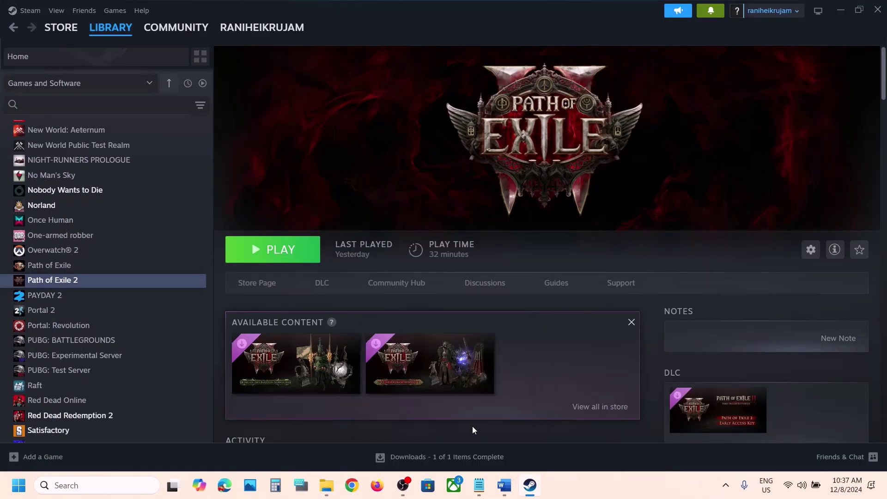
click(328, 485)
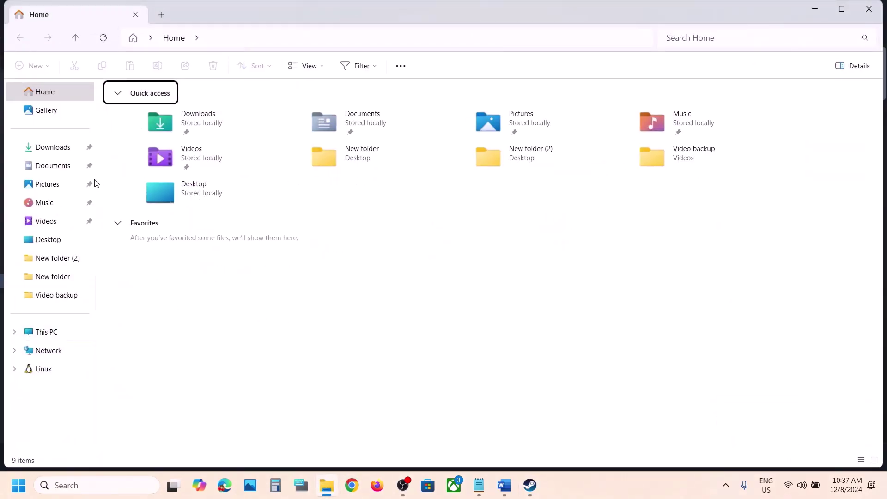
Go to Documents > My Games > Path of Exile 2 and open poe2_production_Config's context menu.
click(51, 171)
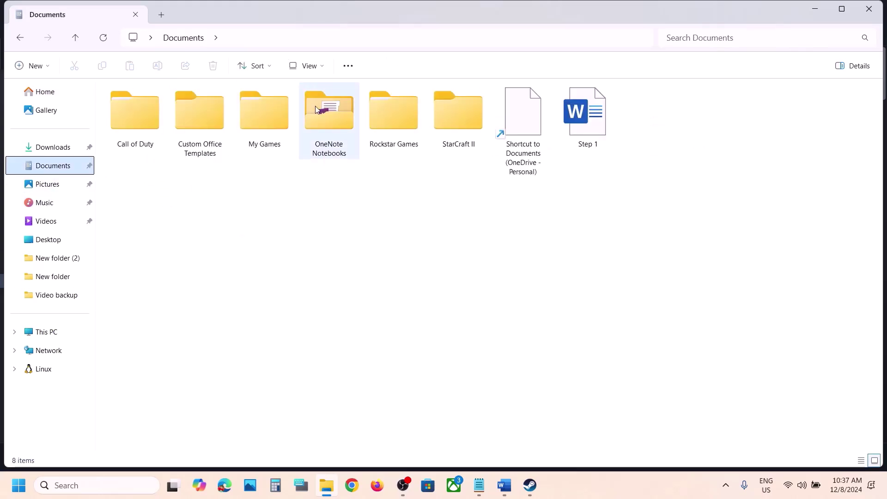
double_click(273, 116)
click(167, 109)
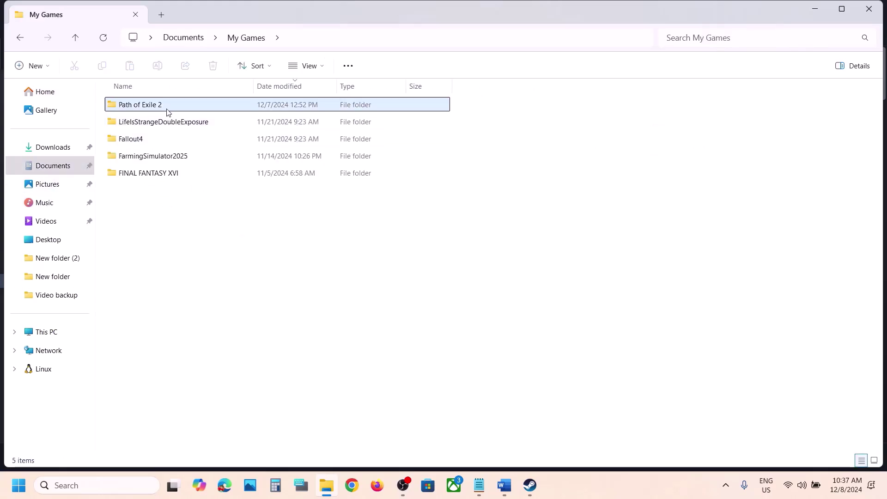
double_click(189, 110)
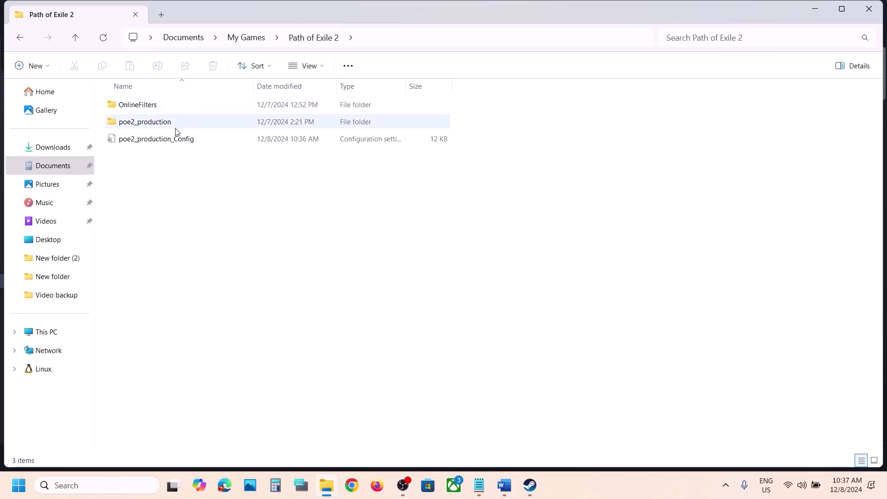
click(165, 140)
right_click(165, 140)
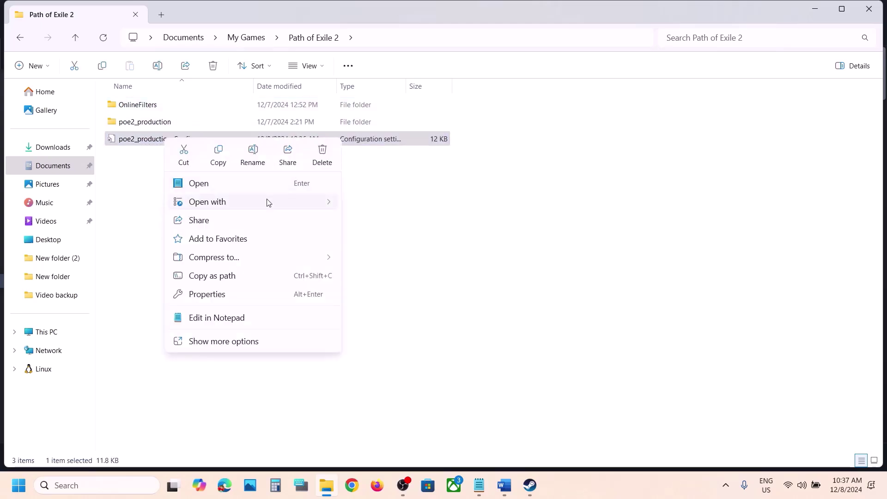
Open poe2_production_Config in Notepad and save renderer_type changed from DirectX12 to DirectX11.
mouse_move(267, 202)
click(378, 204)
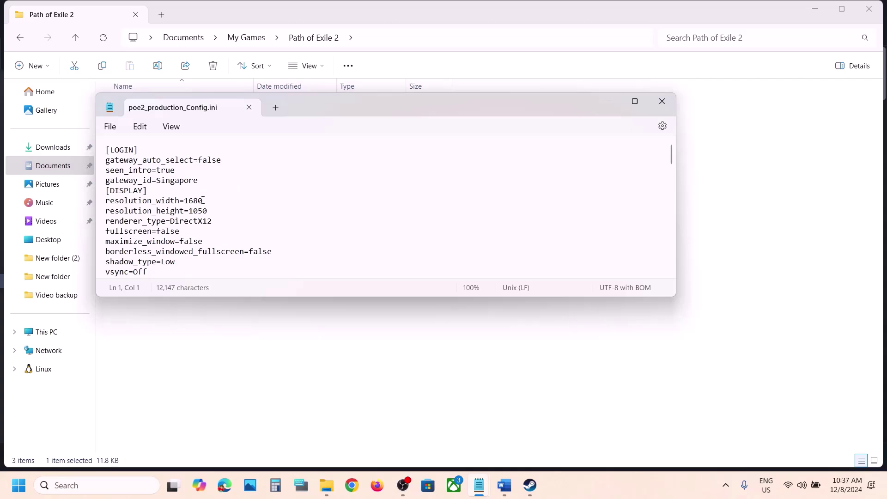
click(213, 220)
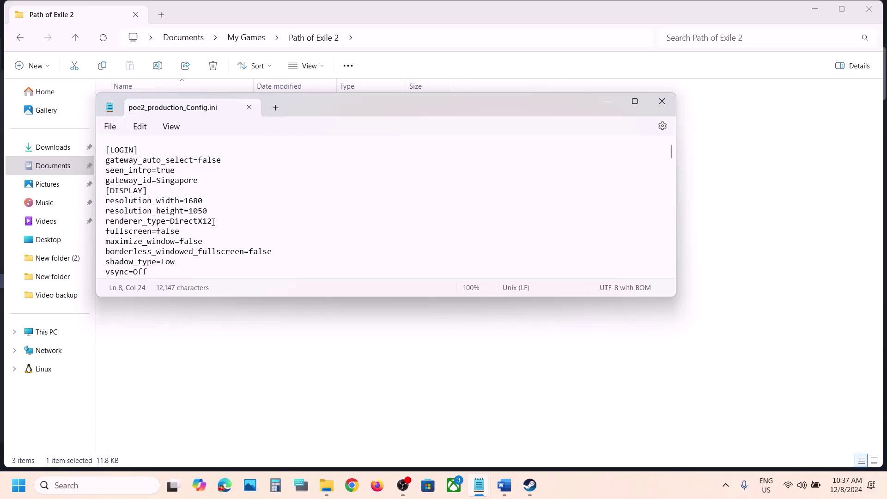
key(BackSpace)
click(111, 128)
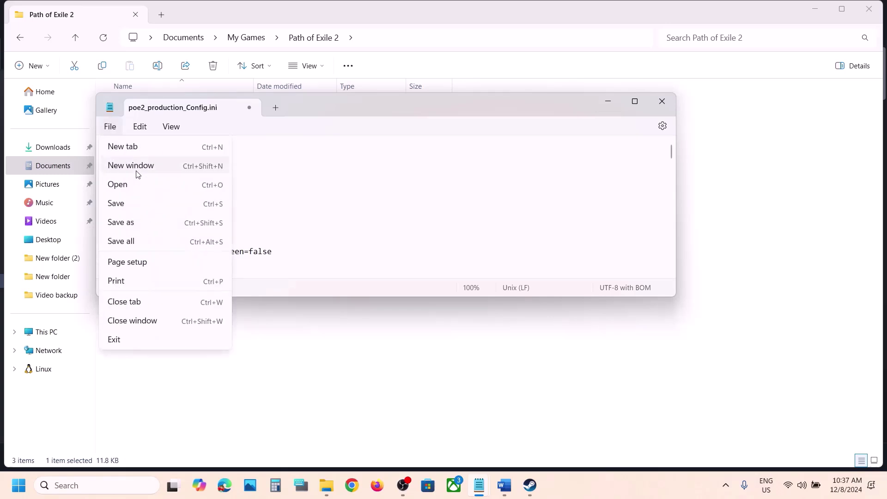
click(132, 207)
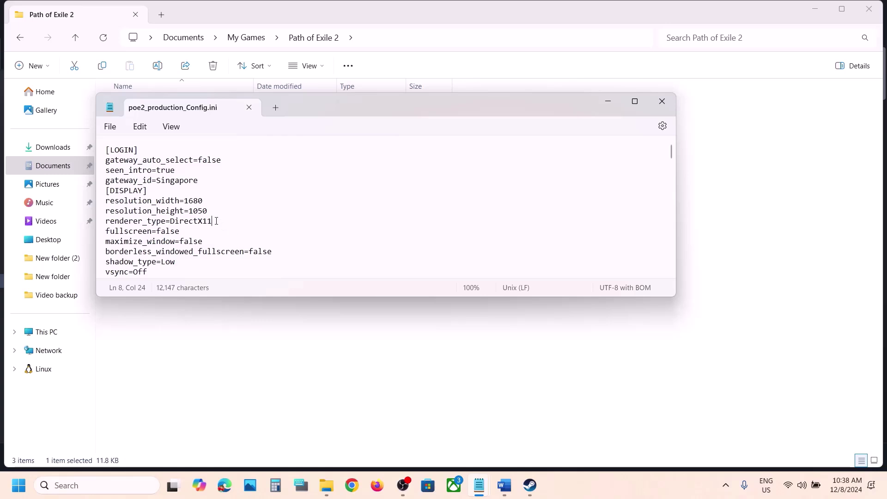
Replace the renderer_type value with vulkan and save the config.
drag(216, 220, 175, 225)
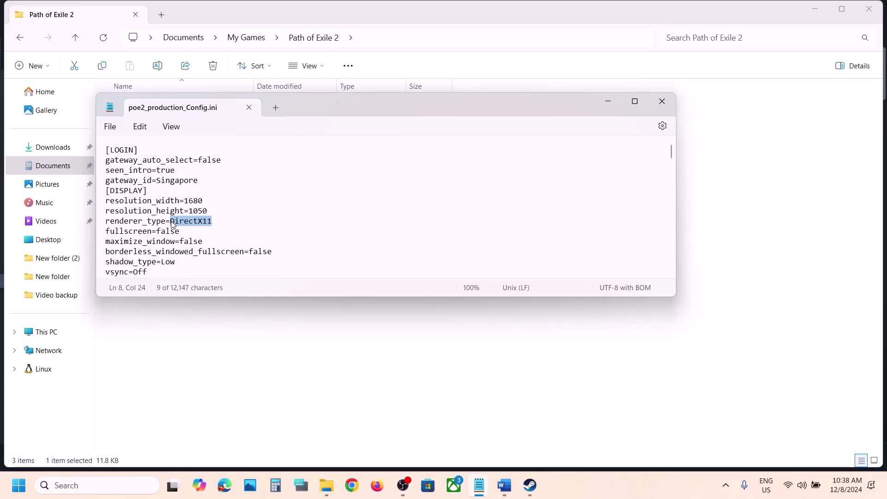
text(vulkan)
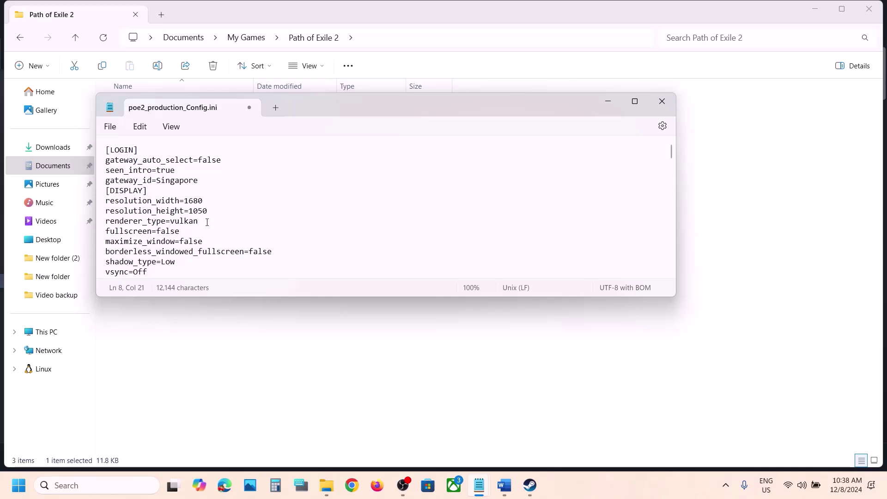
click(111, 127)
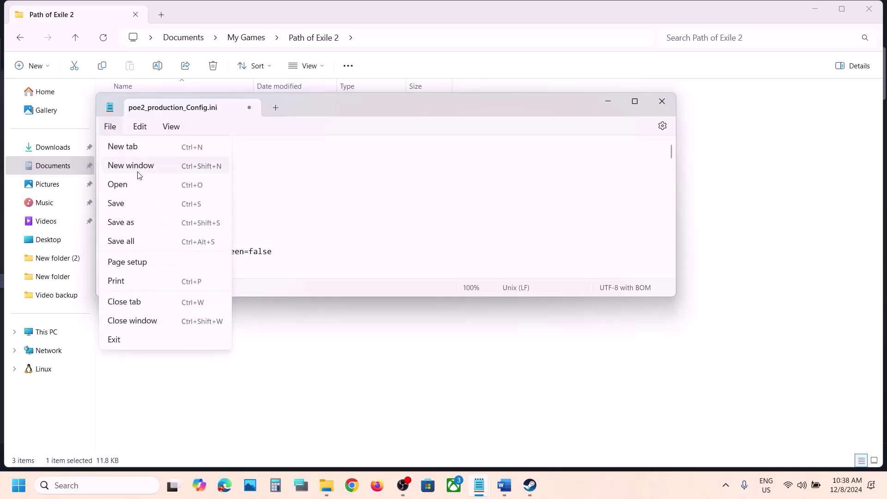
click(119, 203)
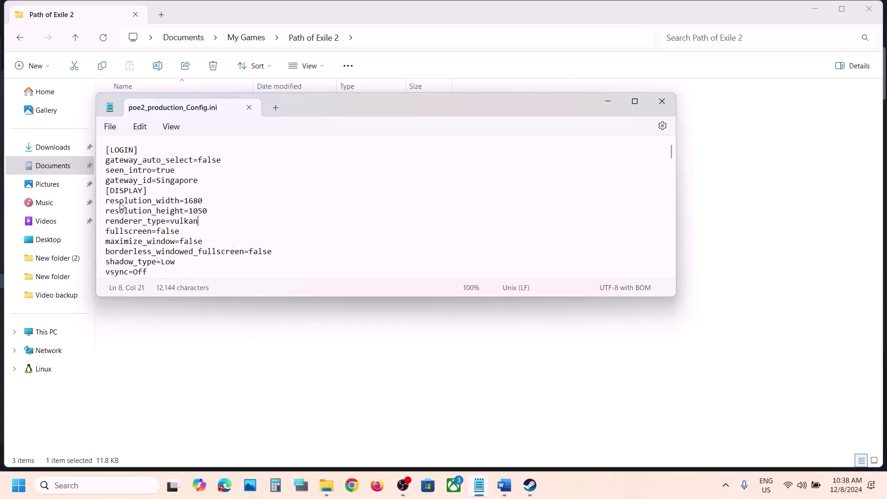
click(504, 484)
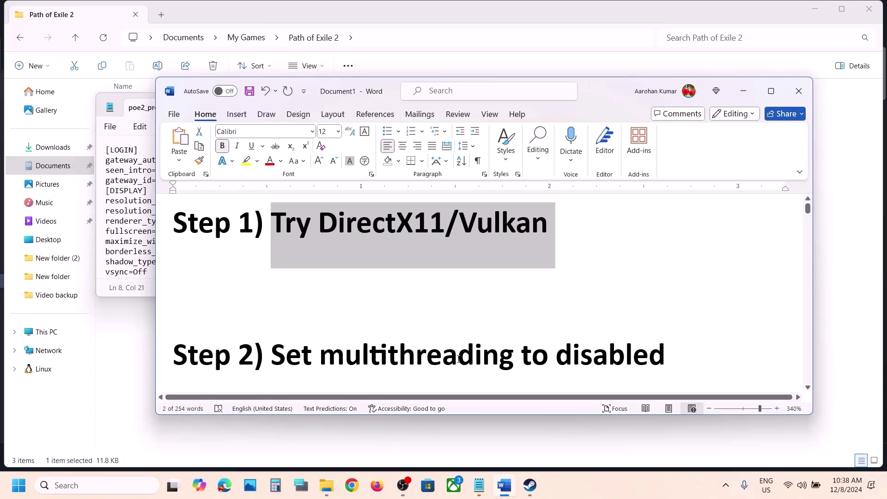
Review the step about disabling multithreading in the Word troubleshooting notes.
scroll(440, 337, down, 1)
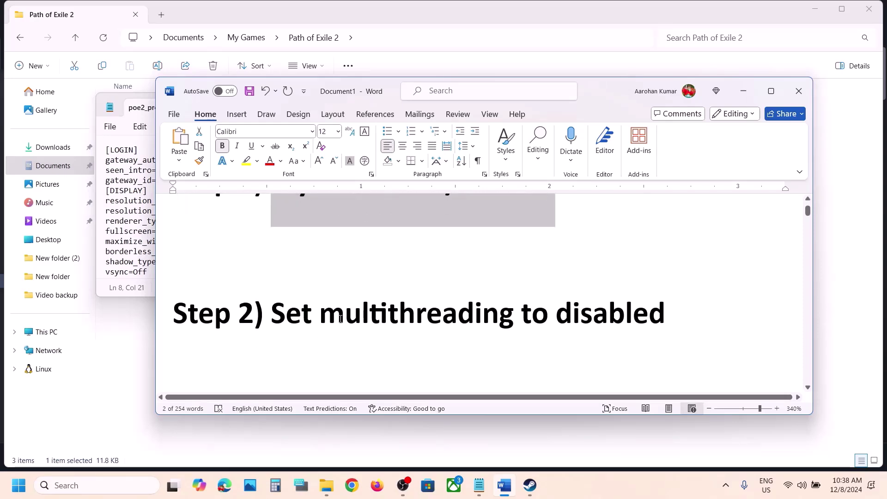
drag(338, 317, 665, 318)
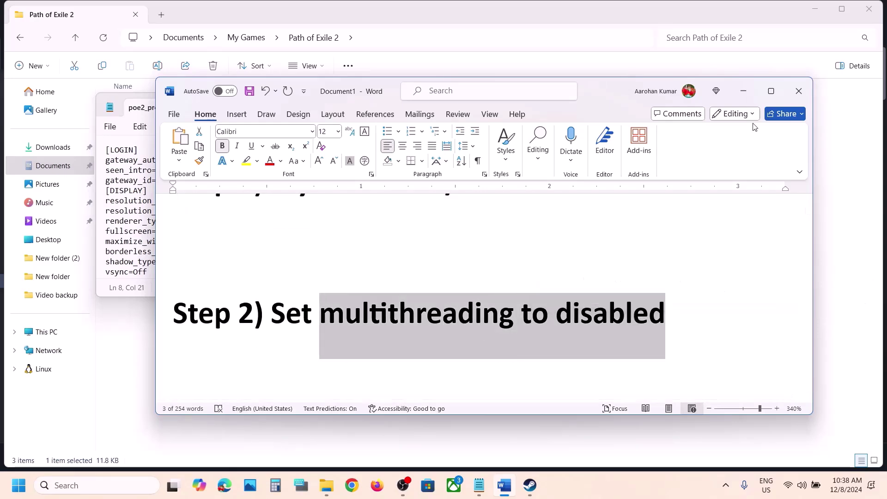
click(748, 96)
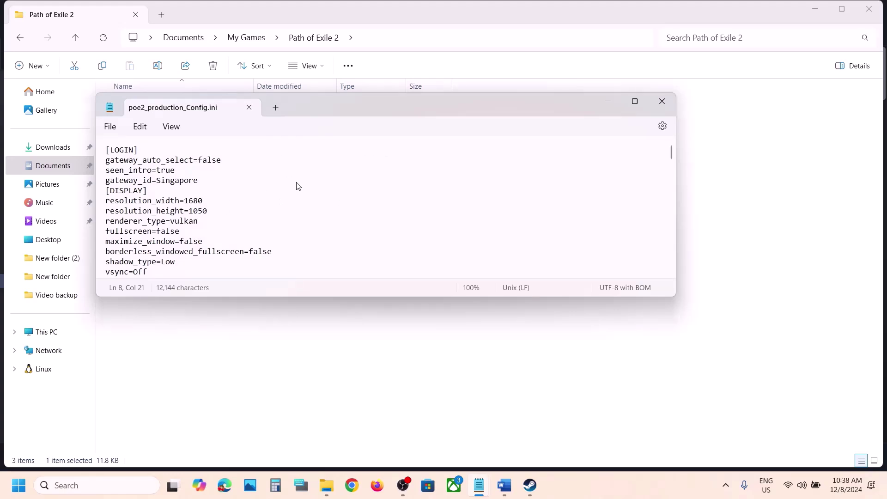
Find engine_multithreading_mode, change enabled to disabled, and save the config.
key(ctrl+f)
key(Return)
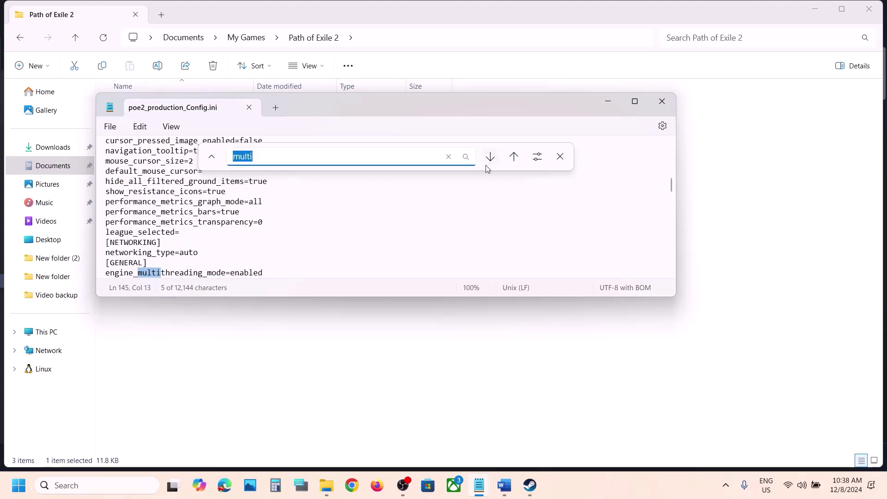
click(564, 157)
scroll(144, 228, down, 2)
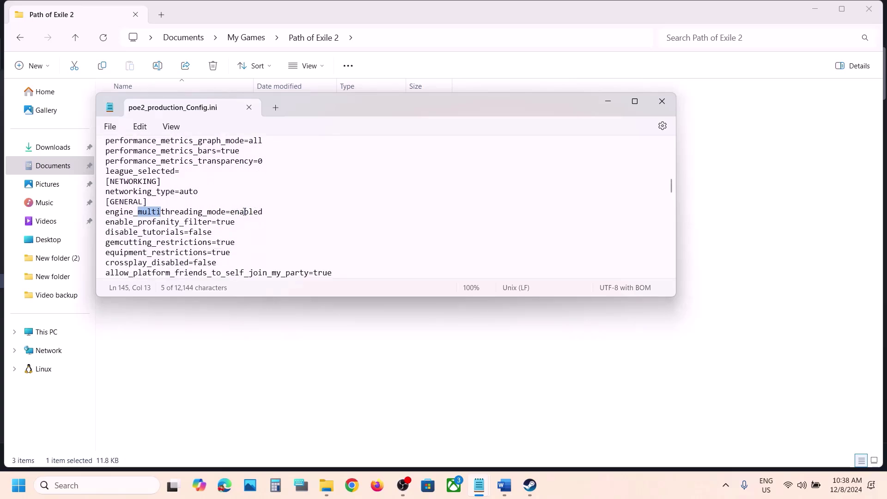
double_click(244, 212)
text(disab)
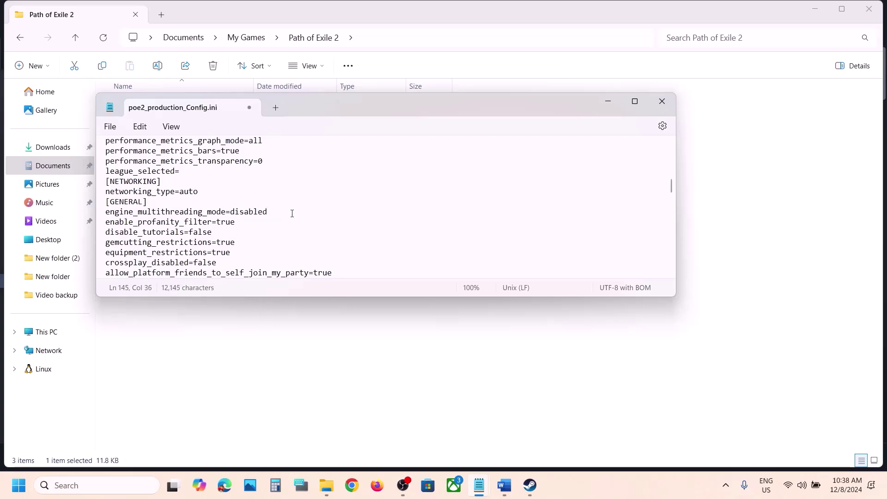
click(110, 127)
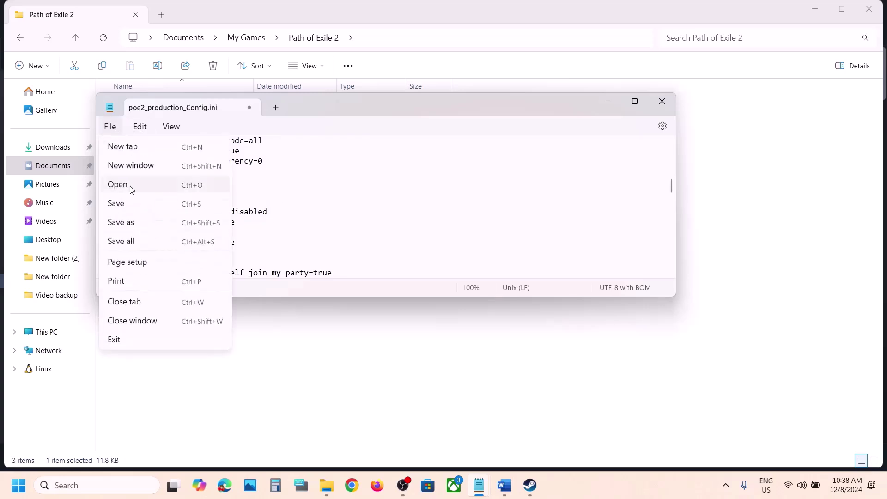
click(130, 204)
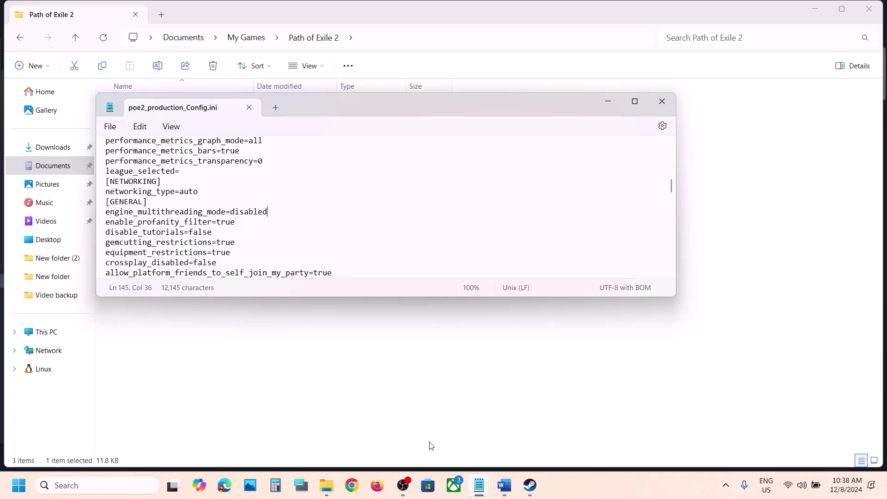
click(505, 485)
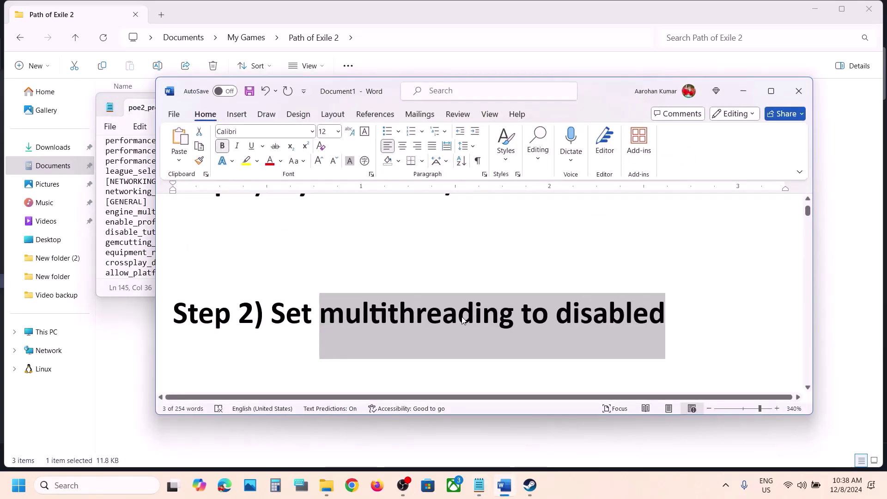
click(771, 91)
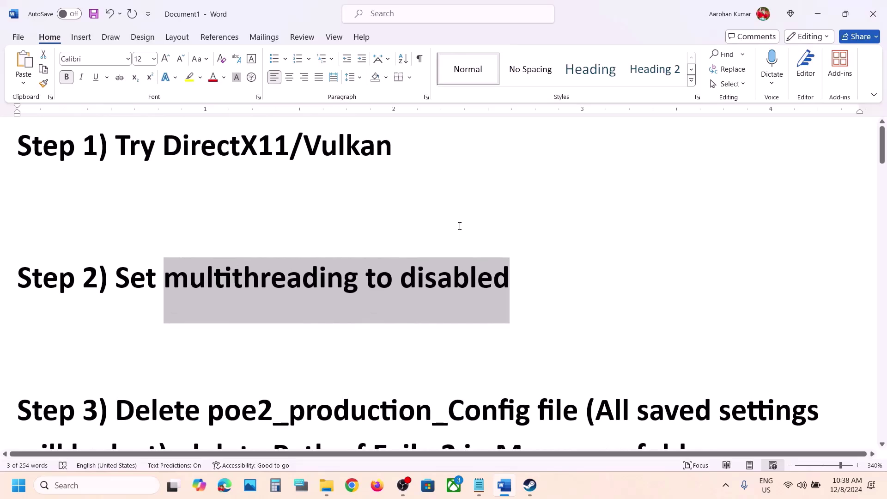
scroll(460, 229, down, 3)
scroll(165, 291, up, 2)
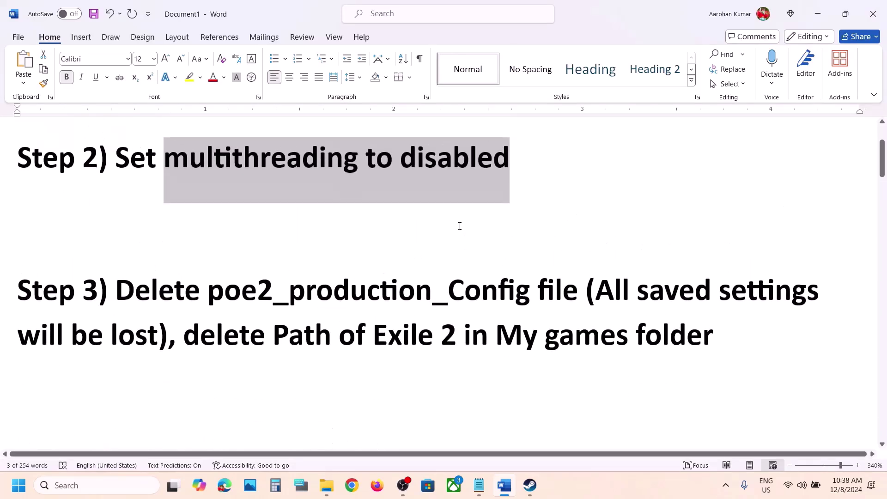
drag(119, 294, 158, 339)
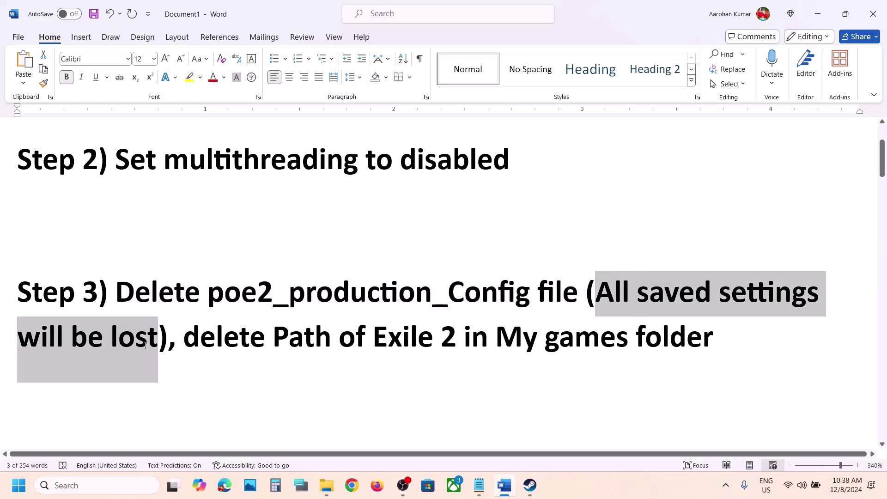
click(816, 15)
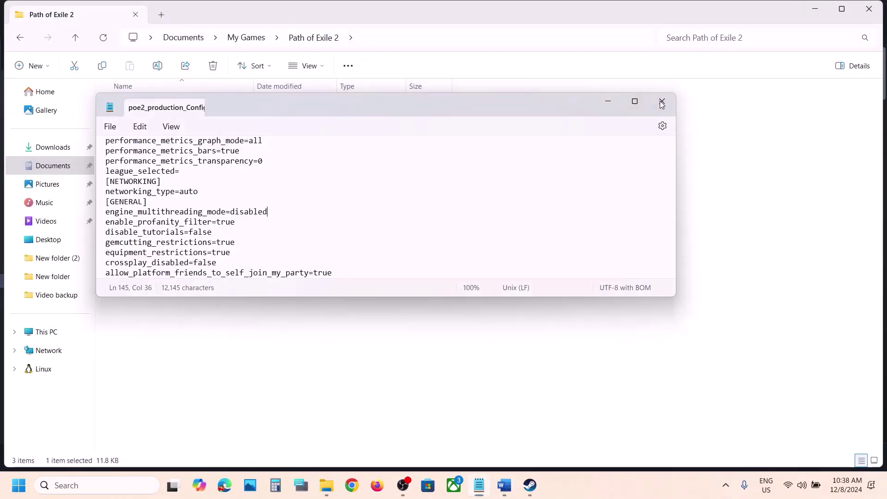
Close the config and delete poe2_production_Config from Documents > My Games > Path of Exile 2.
click(257, 104)
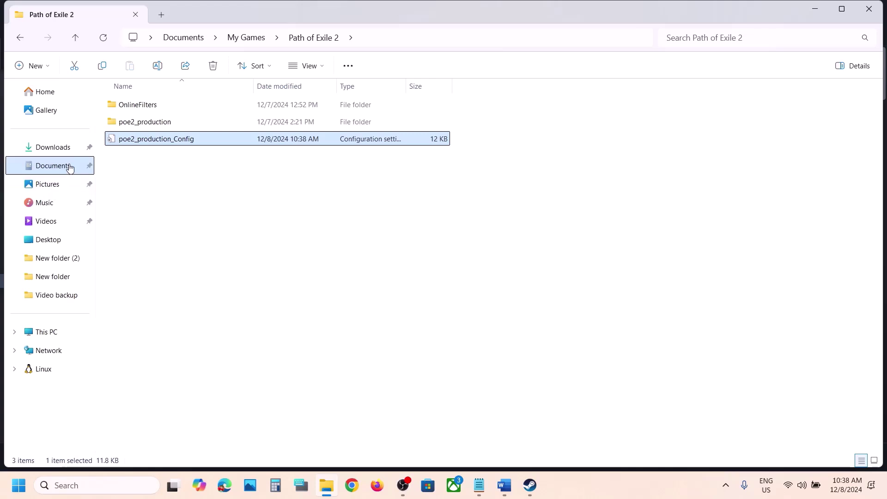
click(70, 167)
double_click(271, 115)
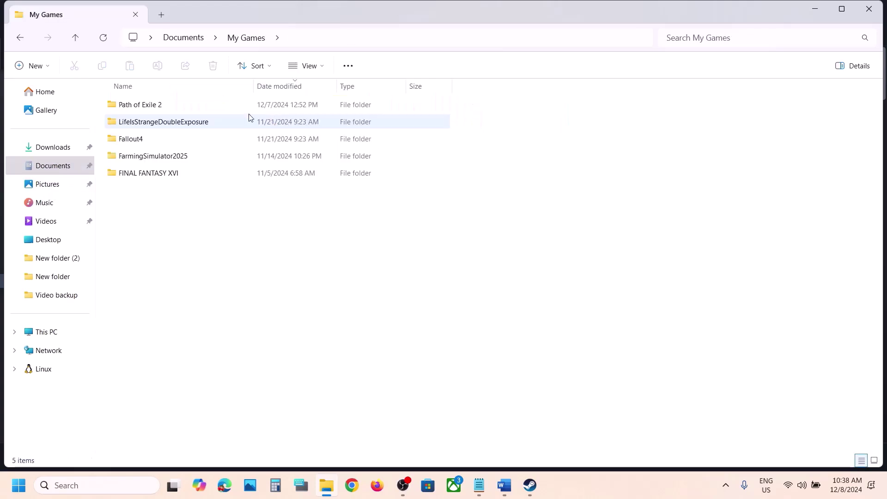
double_click(166, 106)
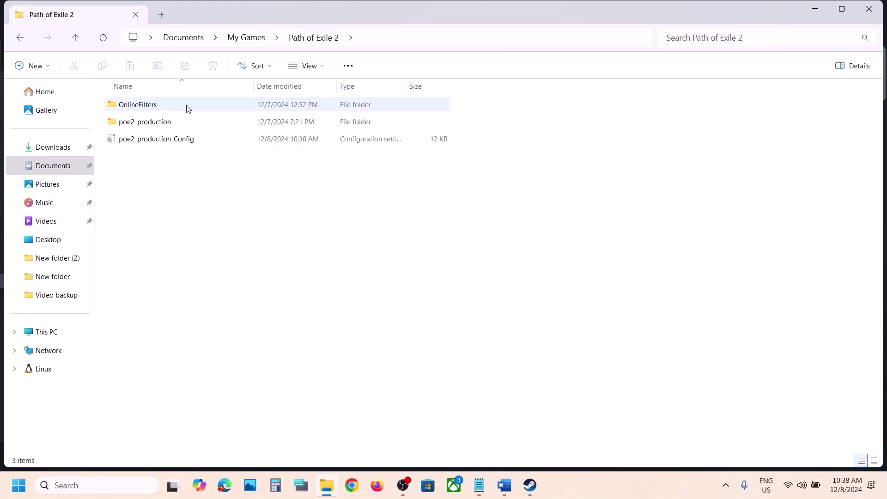
click(164, 139)
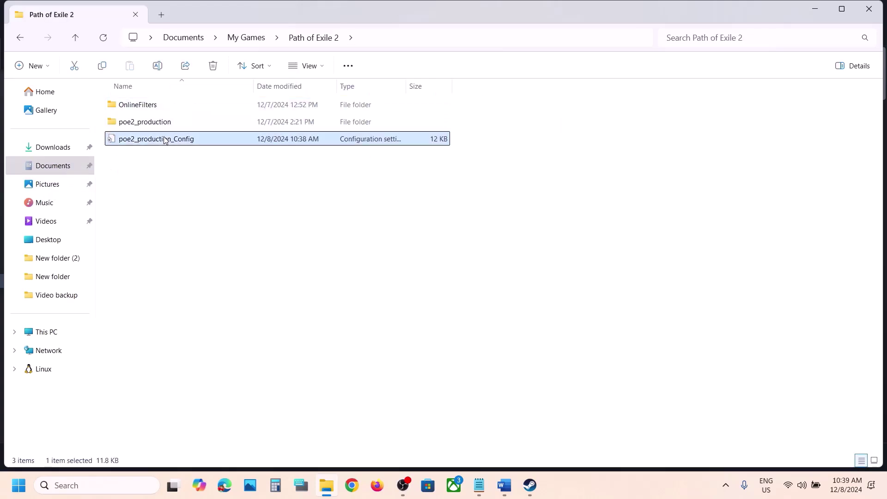
right_click(191, 144)
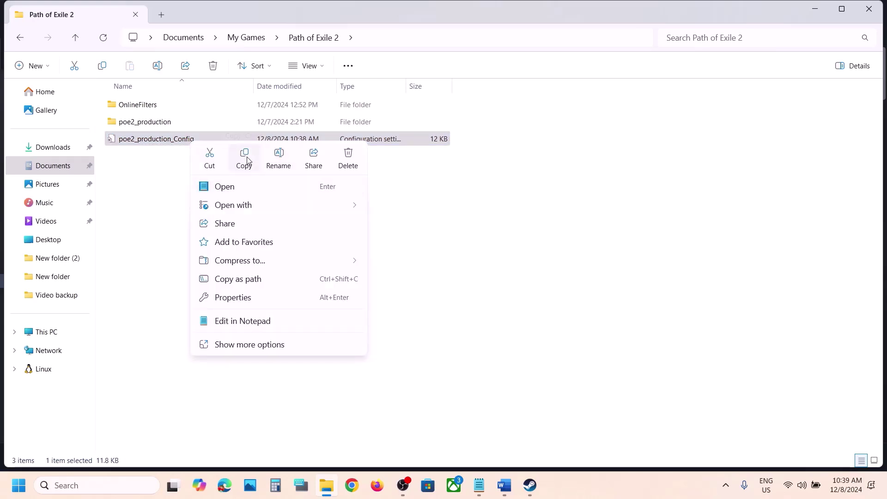
click(152, 145)
right_click(148, 141)
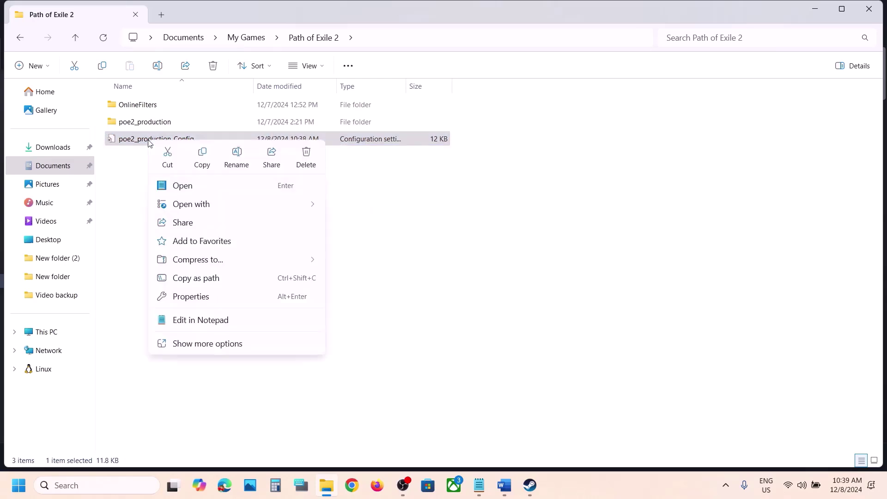
click(306, 156)
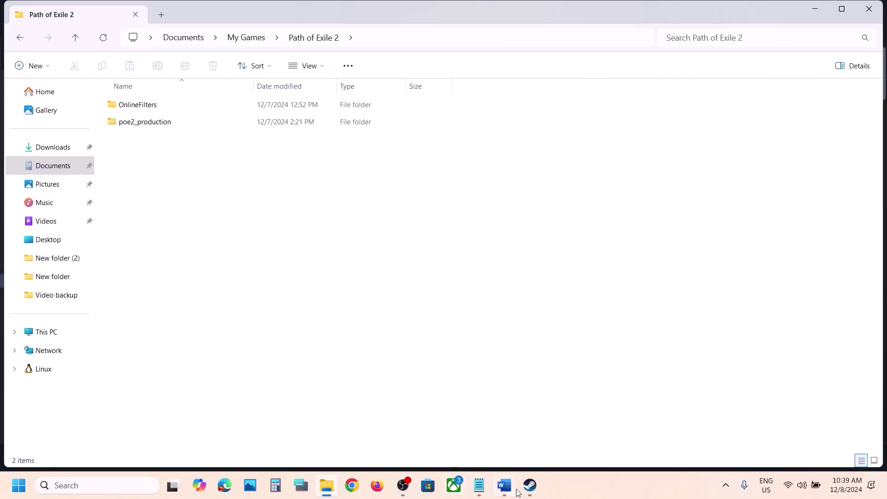
Check Steam, then highlight the delete-the-game-folder instruction in the Word notes.
click(530, 485)
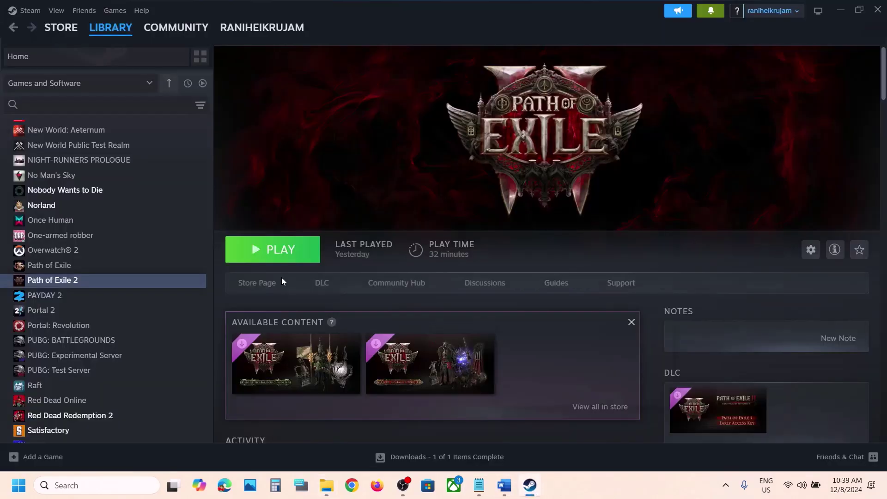
click(841, 10)
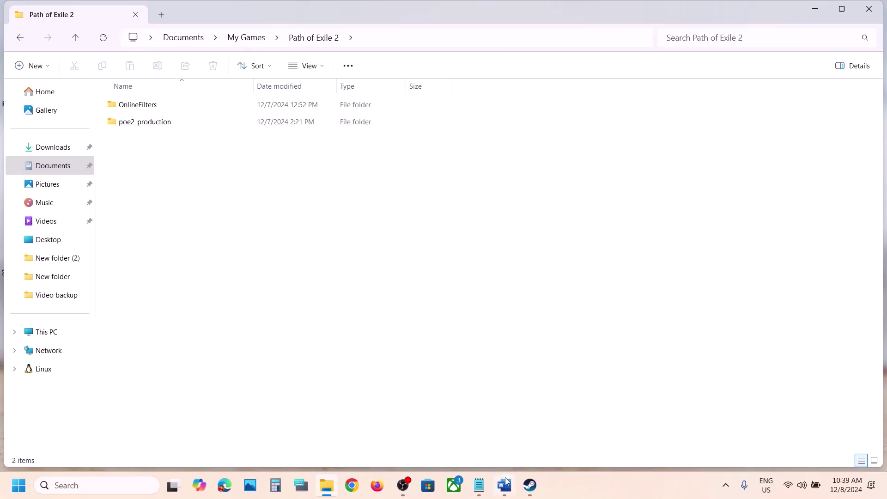
click(504, 485)
drag(212, 340, 715, 341)
click(815, 14)
Go up to My Games, keep the Path of Exile 2 folder undeleted, and return to Steam.
click(297, 46)
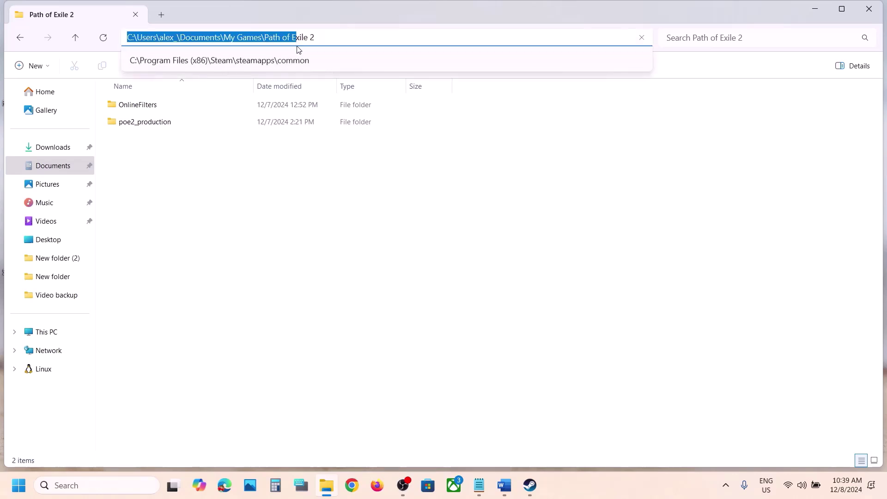
click(75, 38)
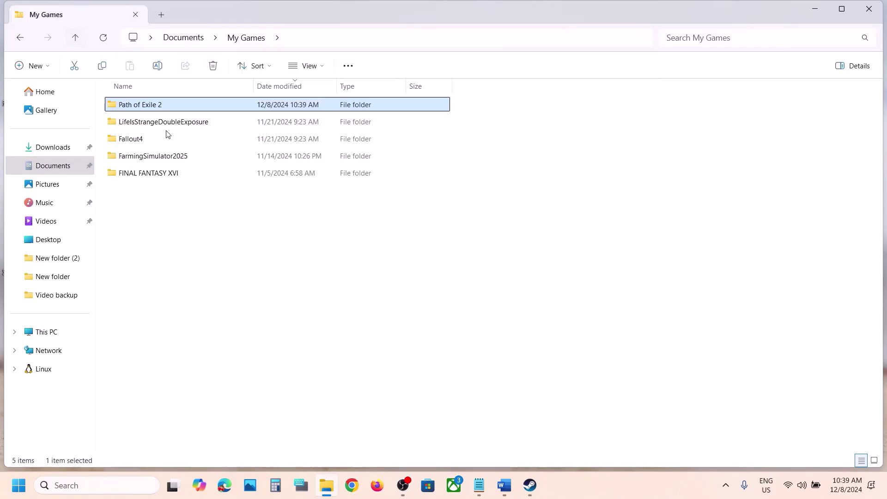
right_click(129, 104)
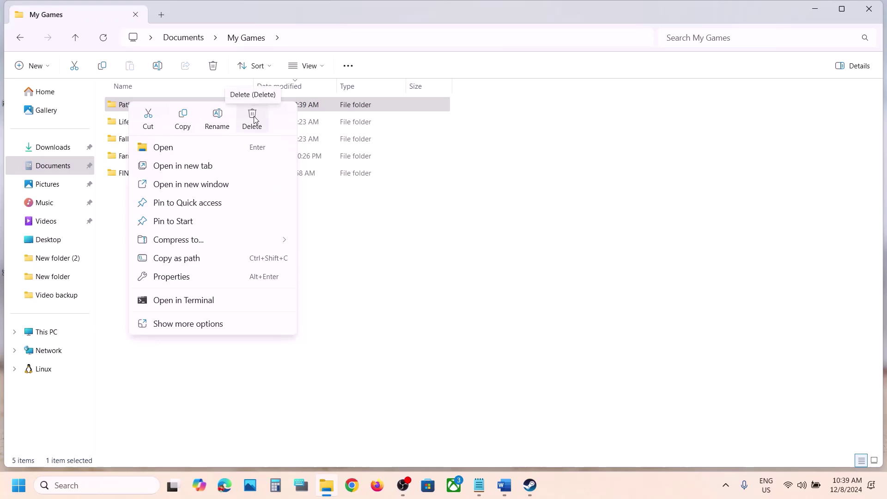
click(362, 273)
click(362, 273)
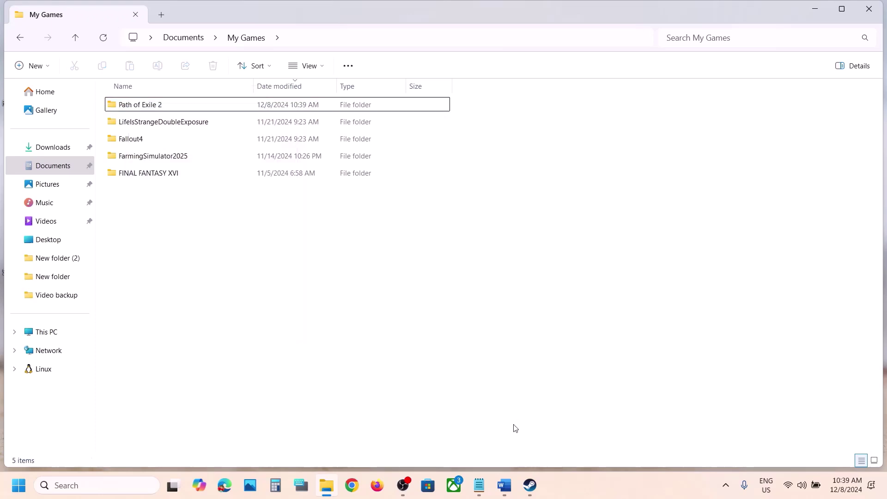
click(529, 486)
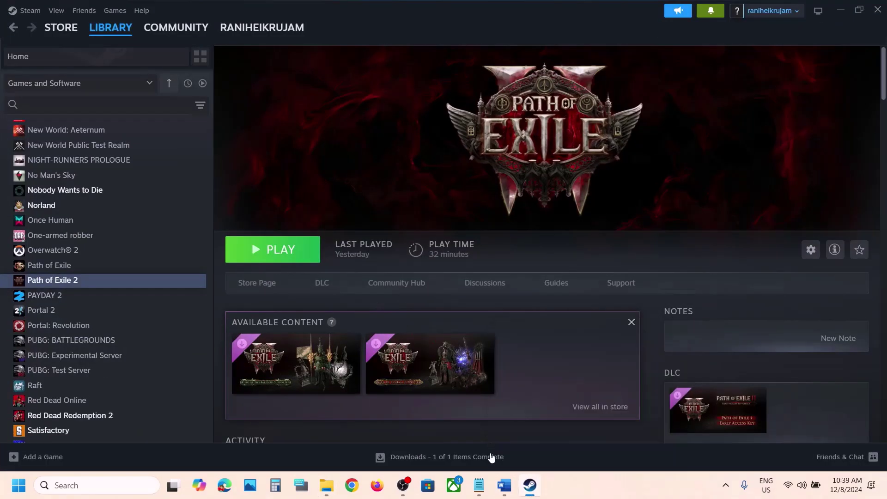
Scroll the Word notes to Step 4, Verify the game files, then return to Steam.
click(502, 485)
scroll(352, 302, down, 3)
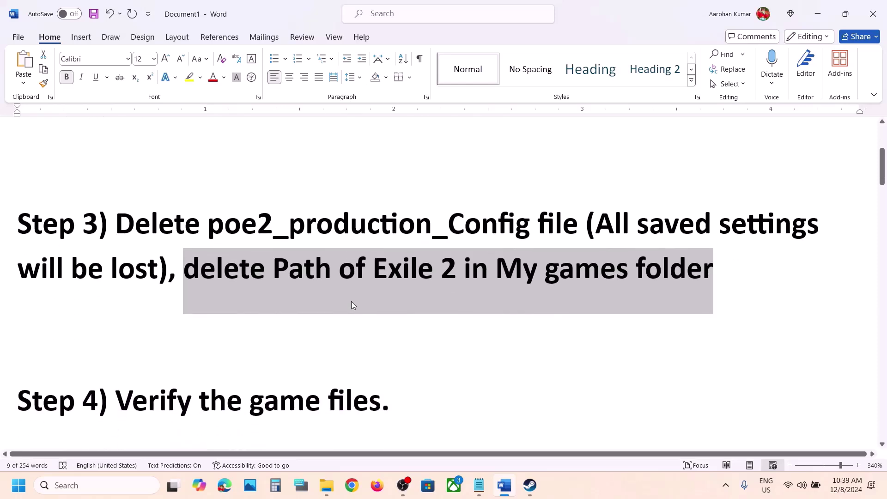
drag(352, 301, 198, 340)
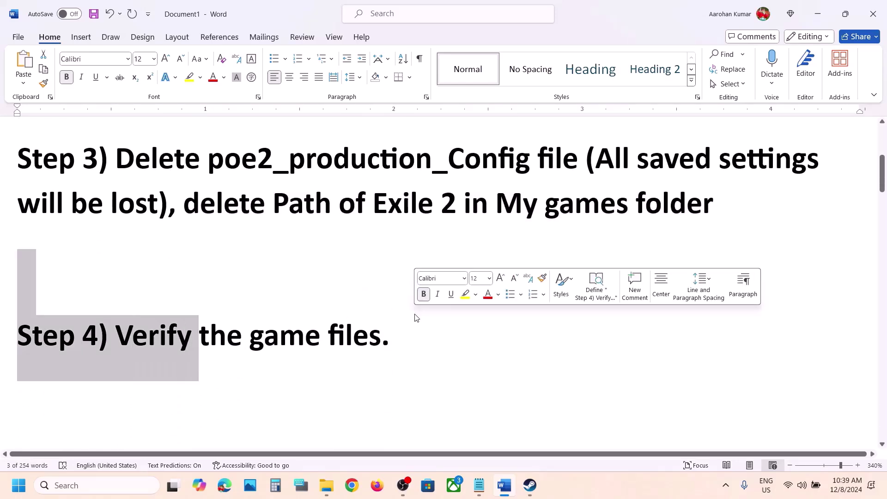
click(388, 339)
click(530, 486)
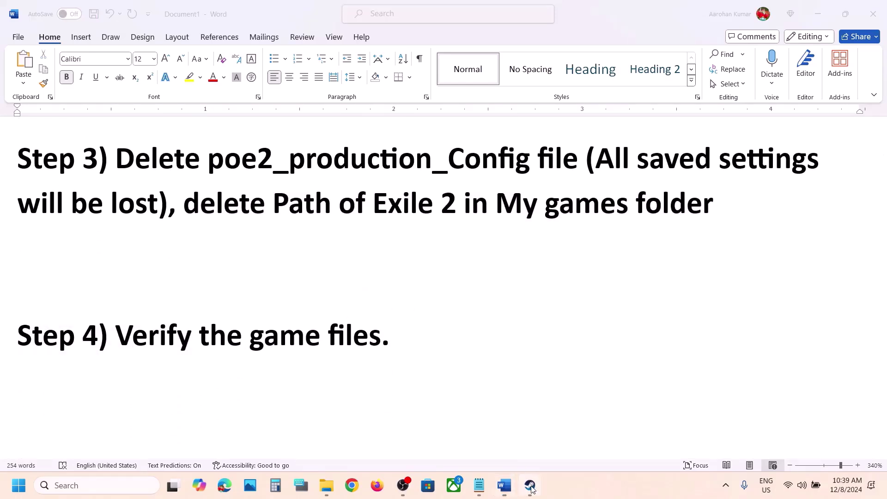
View Path of Exile 2's Installed Files properties in Steam, then close them.
right_click(42, 282)
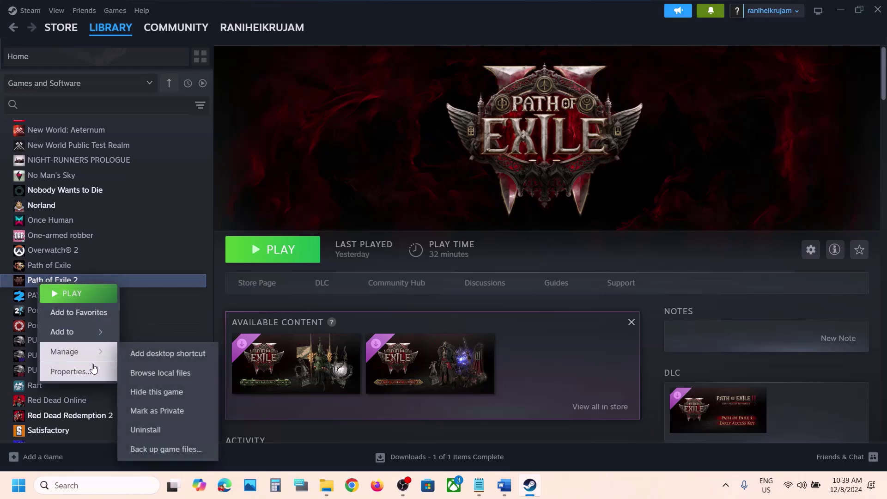
click(88, 373)
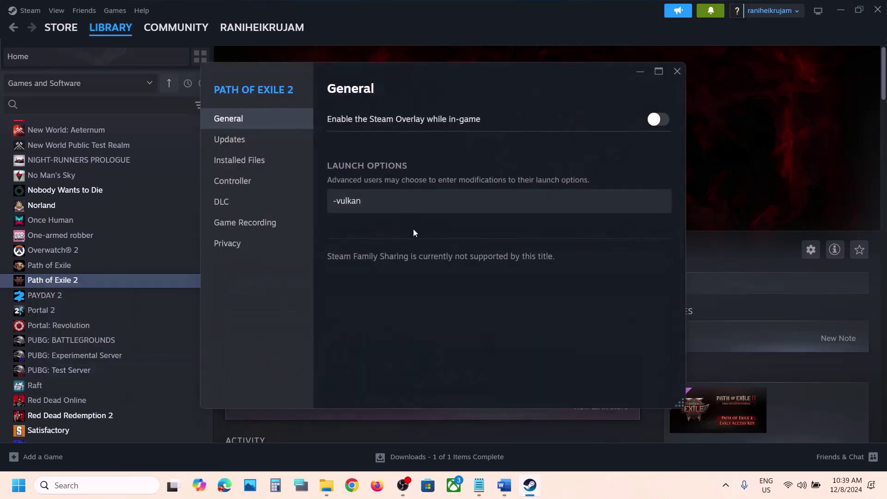
click(249, 162)
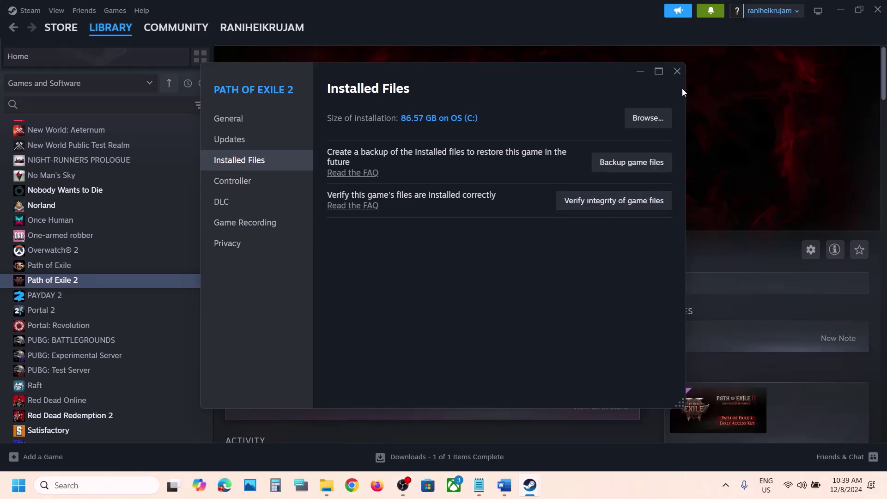
click(677, 72)
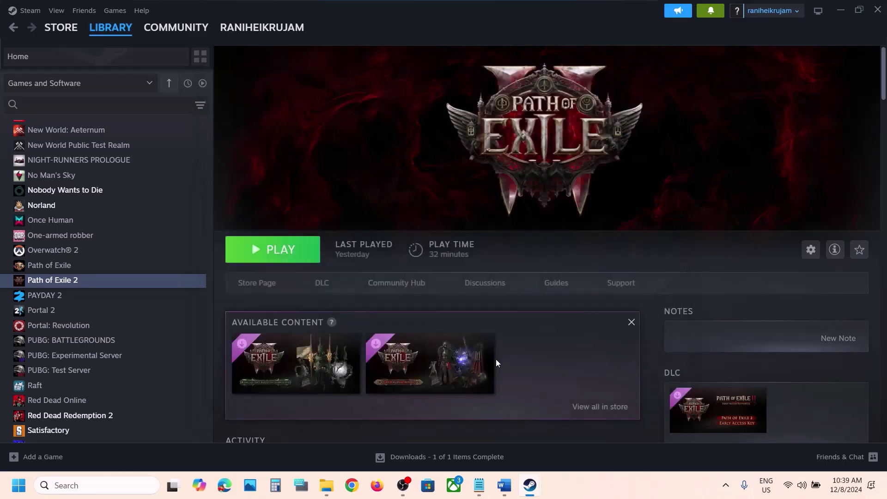
Bring Step 5 about the Power Saver power plan into view in the Word notes.
click(504, 485)
scroll(328, 308, down, 5)
scroll(328, 309, up, 1)
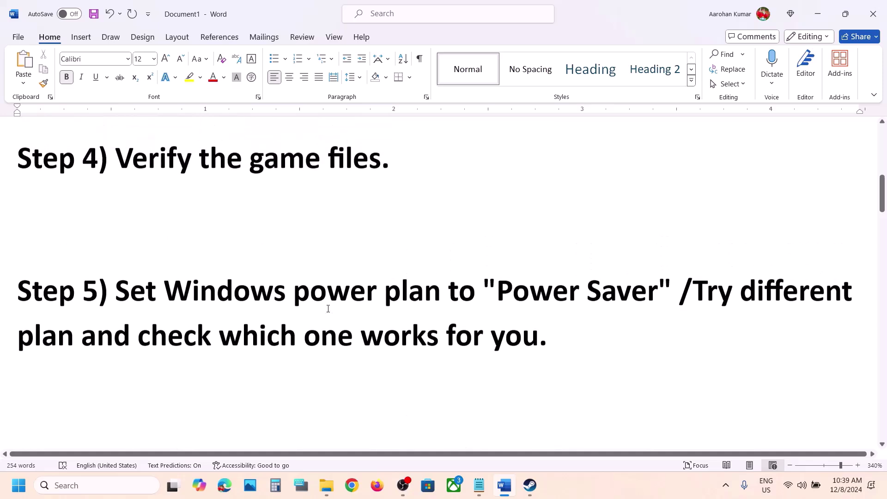
drag(187, 310, 528, 311)
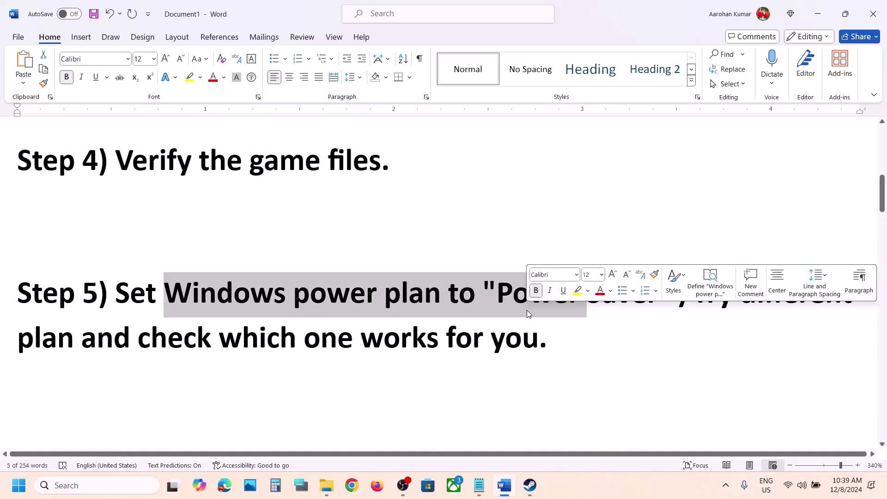
click(476, 310)
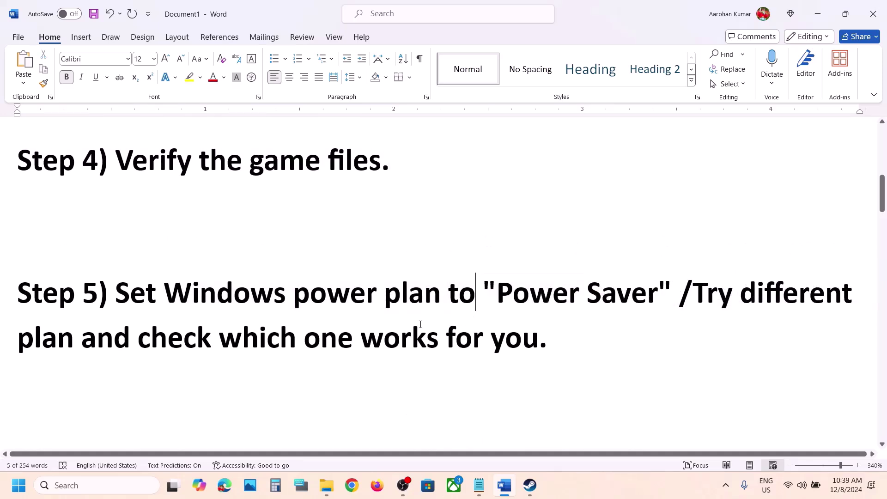
Open Control Panel's Power Options via a 'control' search and compare it with the Power Saver image.
click(88, 482)
text(control)
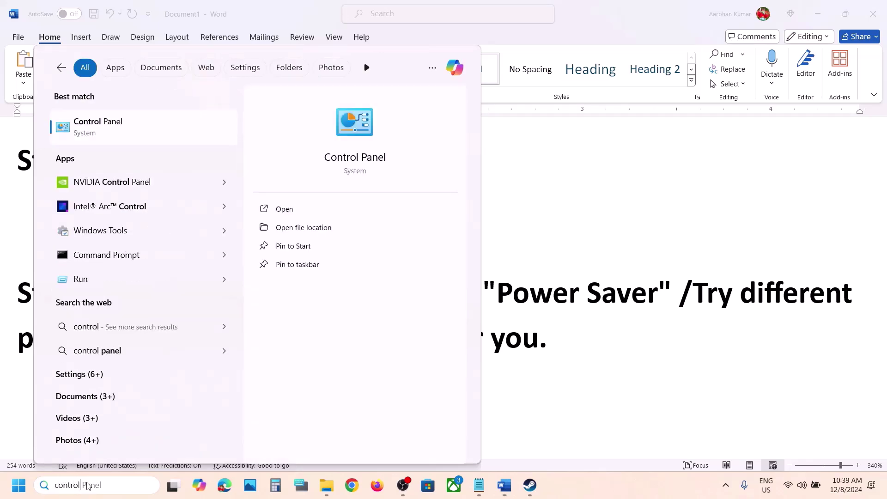
key(Return)
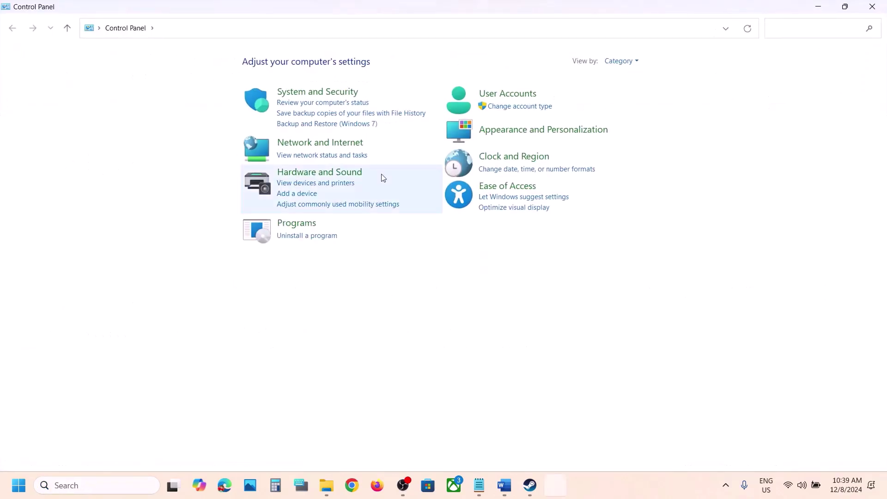
click(320, 172)
click(194, 158)
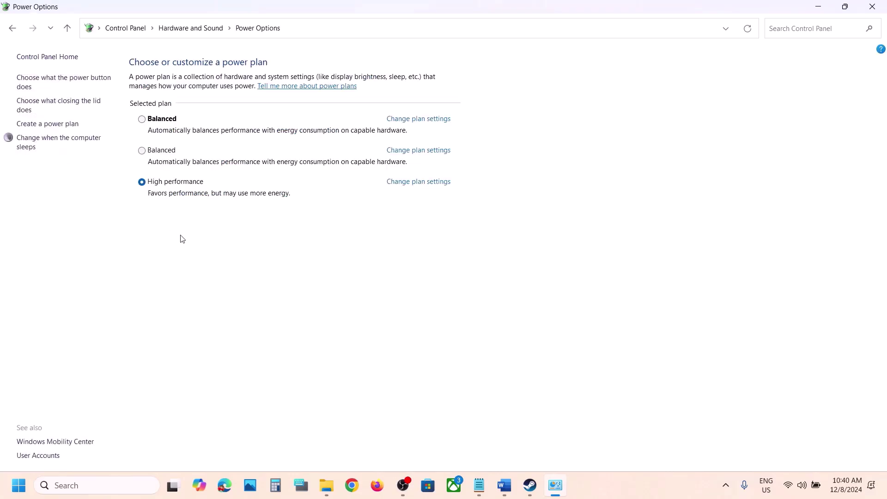
click(631, 494)
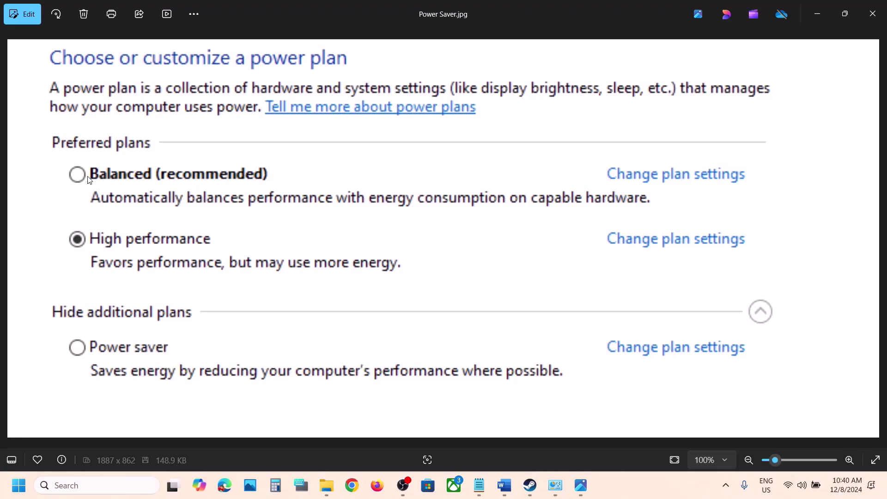
click(872, 13)
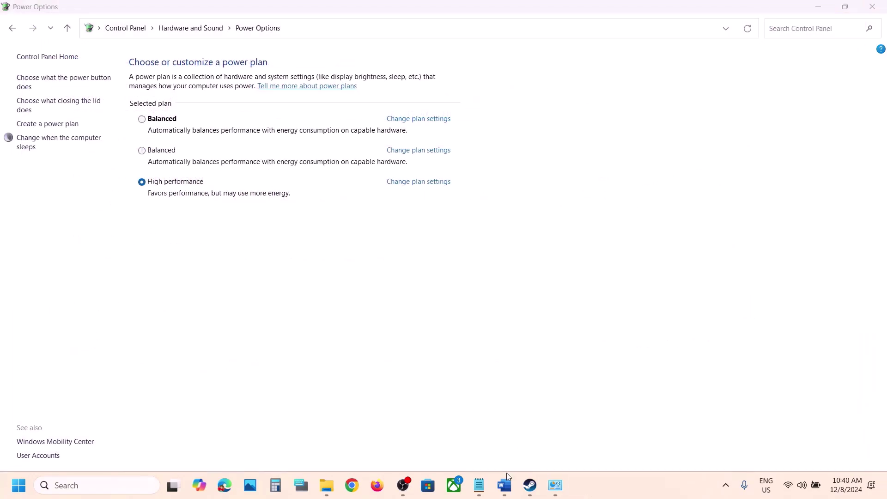
Scroll the Word notes to Step 6 about running the game as administrator.
click(504, 484)
scroll(345, 360, down, 3)
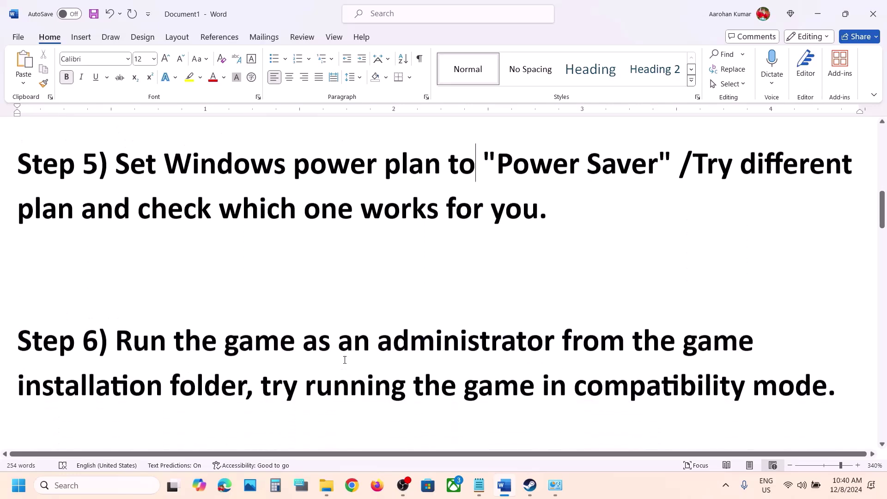
scroll(345, 360, down, 1)
drag(115, 302, 257, 363)
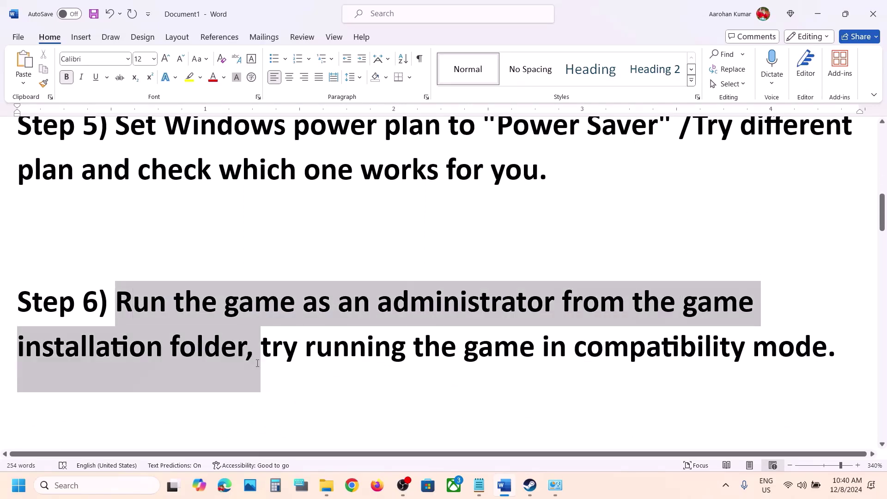
Browse Path of Exile 2's local installation files from its Steam library entry.
click(527, 488)
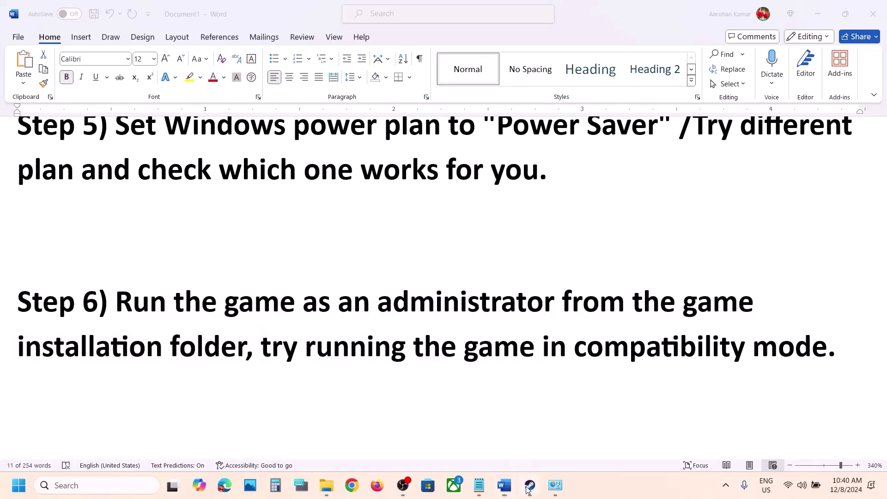
right_click(79, 283)
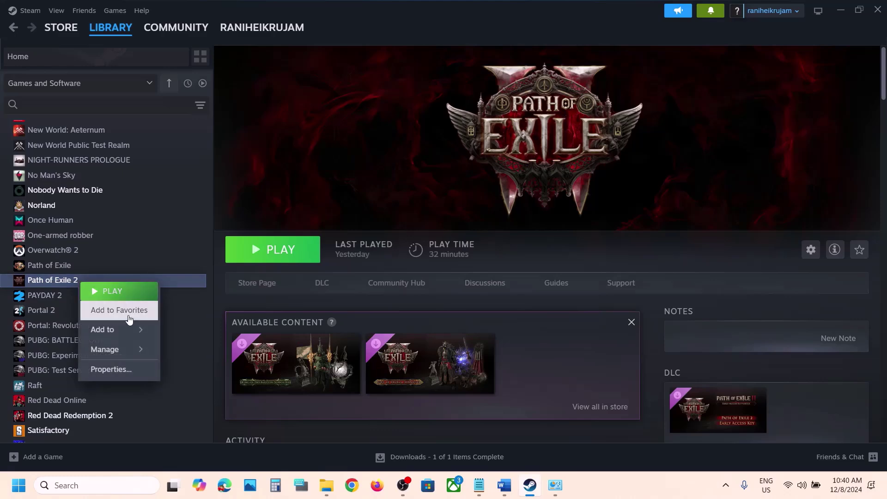
mouse_move(112, 350)
click(213, 374)
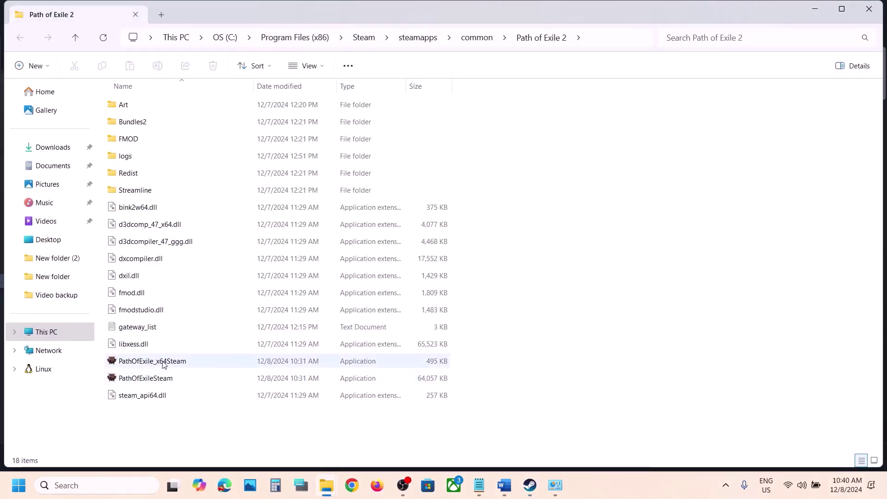
Turn on Windows 8 compatibility mode for PathOfExile_x64Steam and apply it.
click(162, 362)
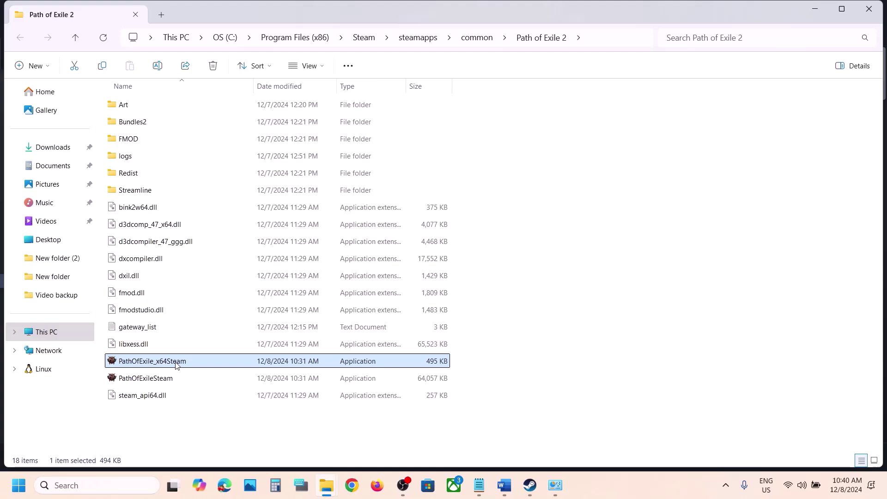
click(158, 383)
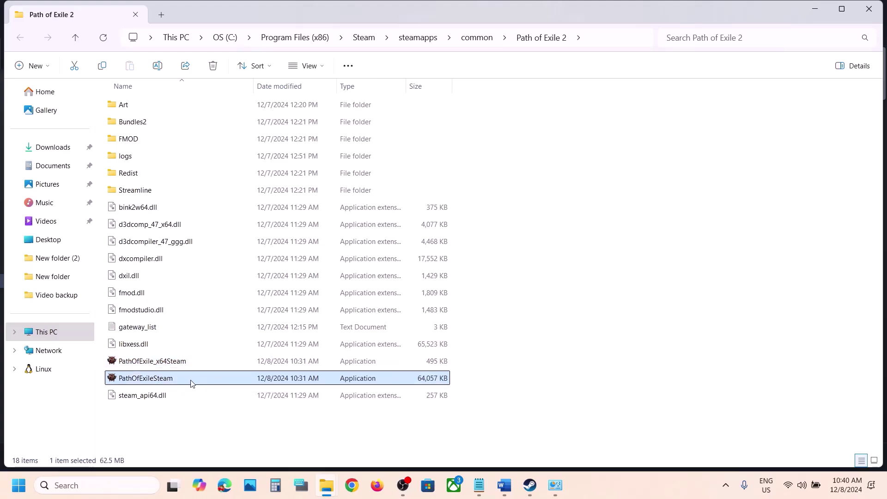
click(174, 363)
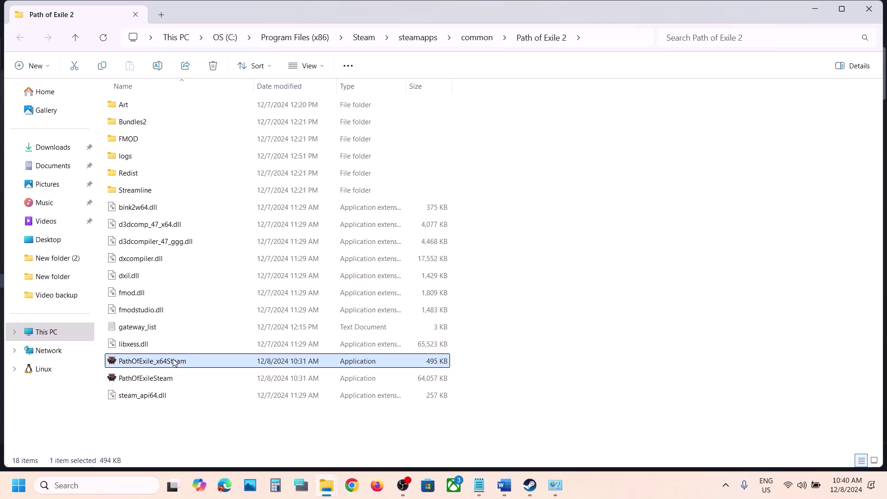
right_click(175, 363)
click(228, 307)
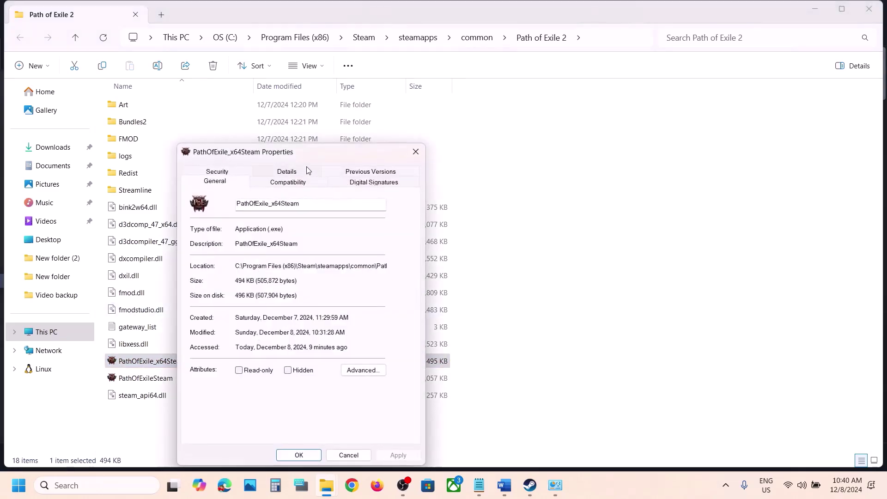
drag(306, 159, 359, 122)
click(344, 140)
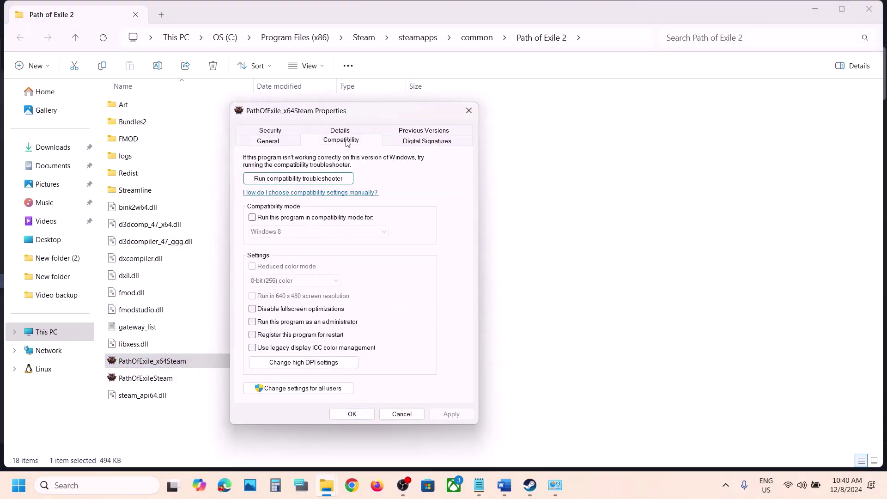
click(252, 217)
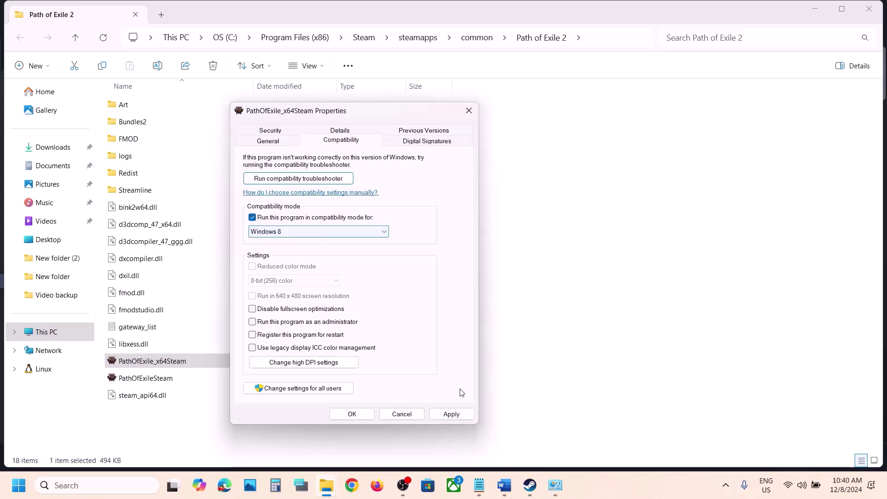
click(451, 413)
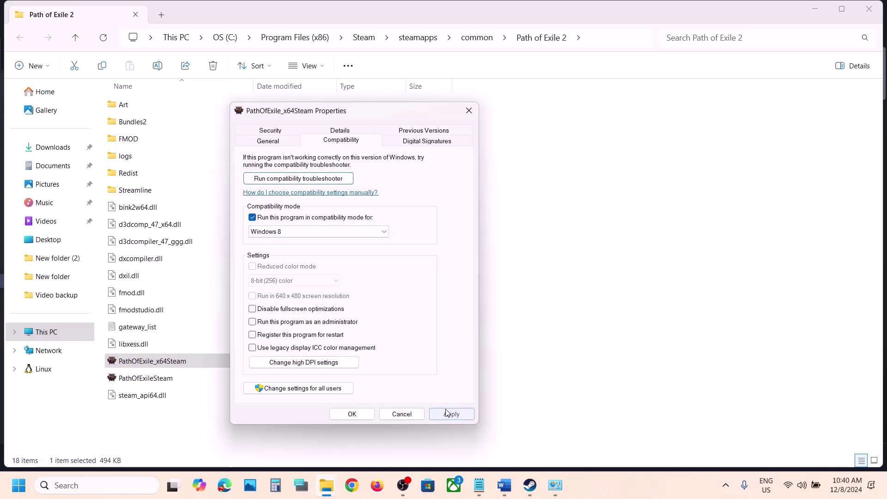
click(364, 416)
Keep PathOfExile_x64Steam on Windows 8 compatibility, enable Run as administrator, and apply.
right_click(194, 365)
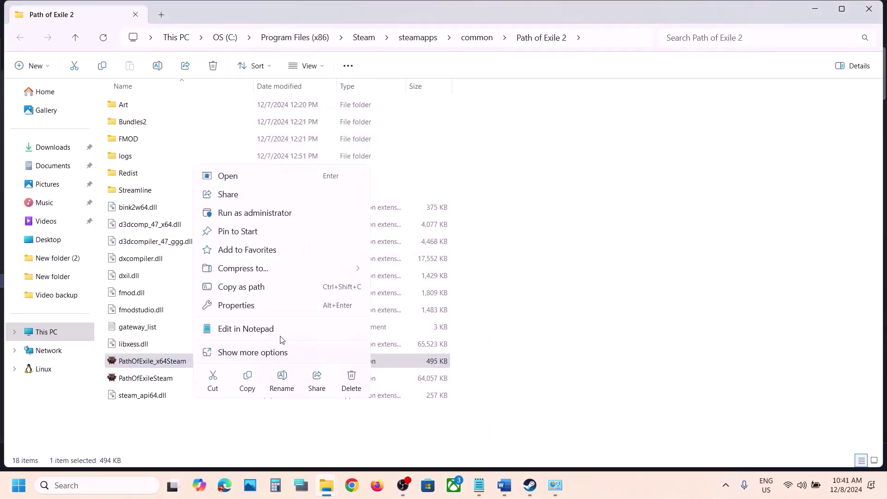
click(254, 309)
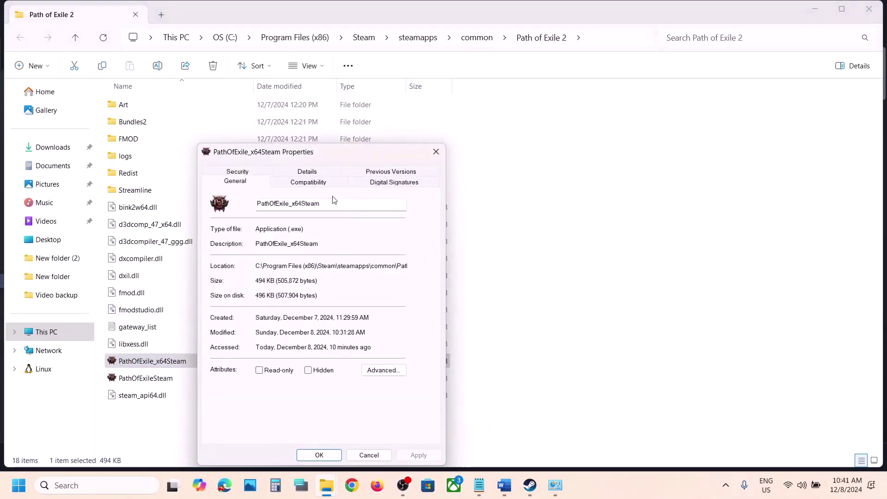
click(303, 183)
click(241, 276)
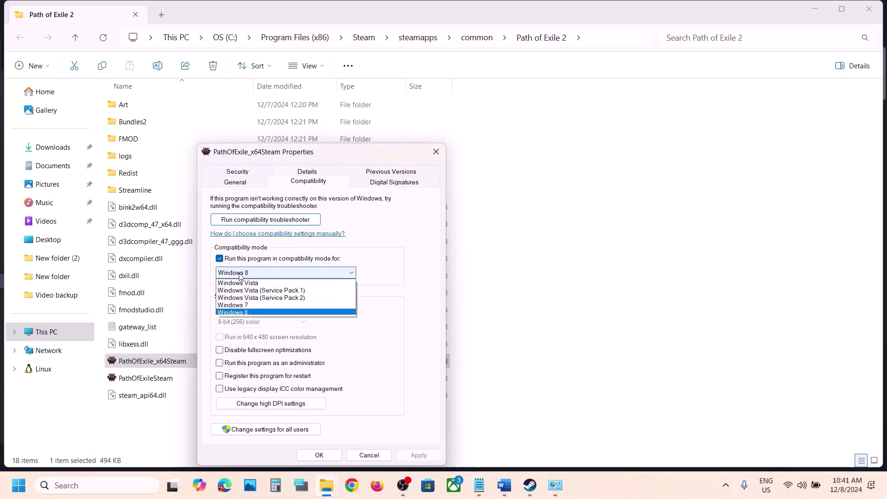
click(240, 303)
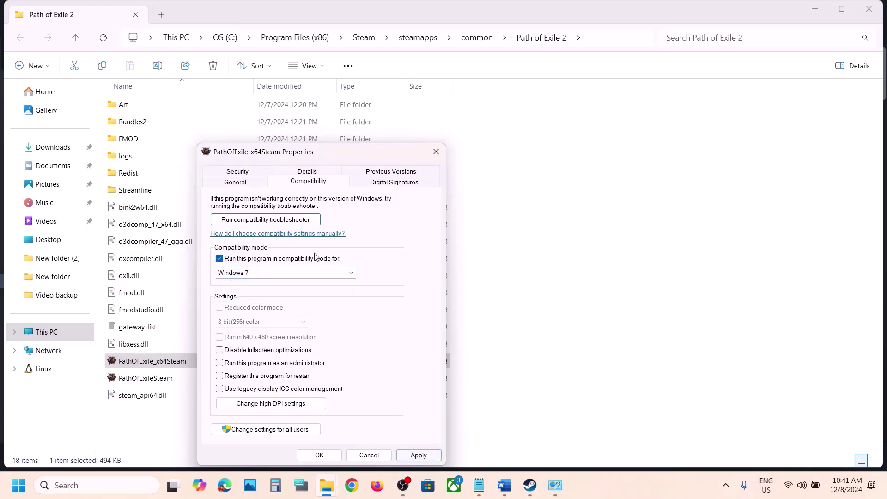
click(267, 276)
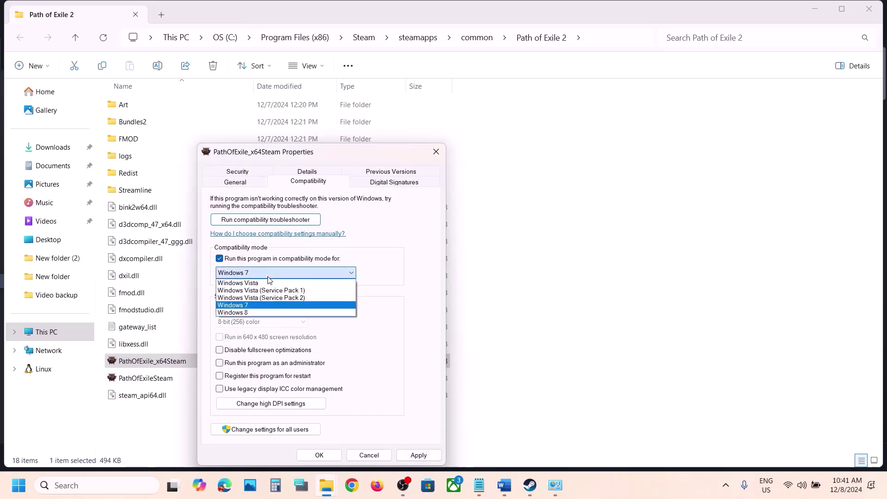
click(251, 313)
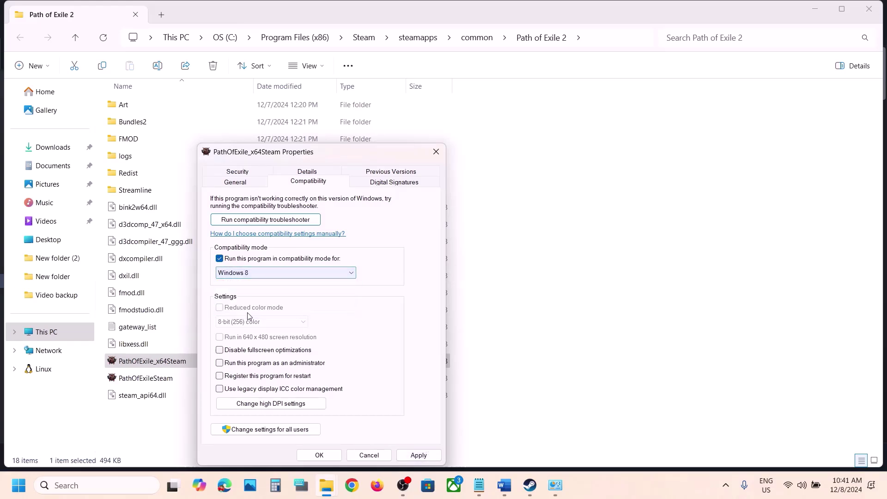
click(220, 365)
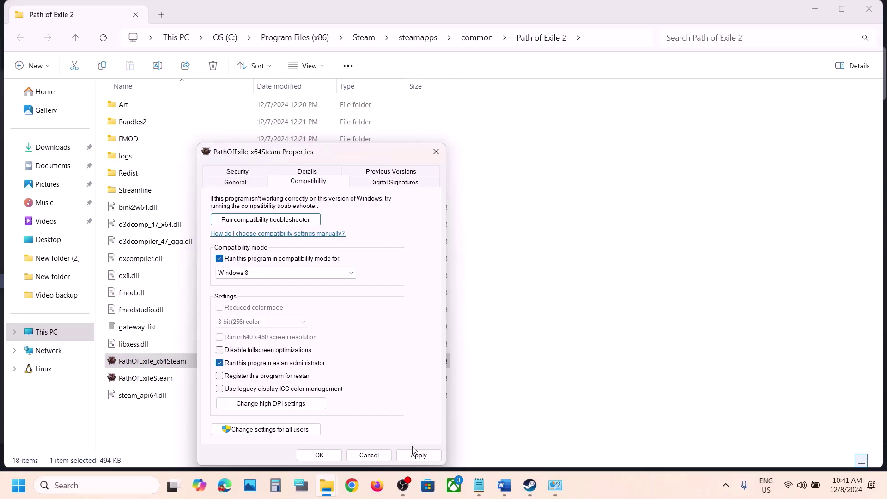
click(412, 453)
Switch PathOfExile_x64Steam to Windows 7 compatibility with fullscreen optimizations disabled, then select PathOfExileSteam.
click(317, 455)
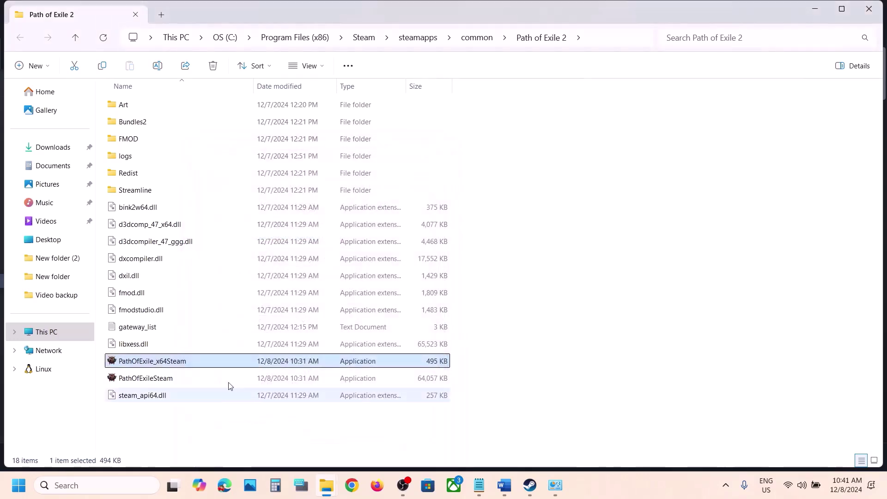
right_click(183, 364)
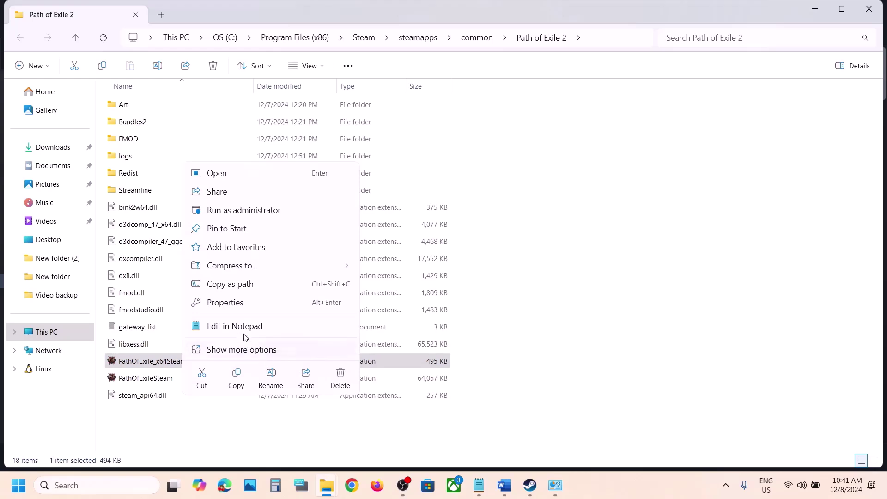
click(236, 303)
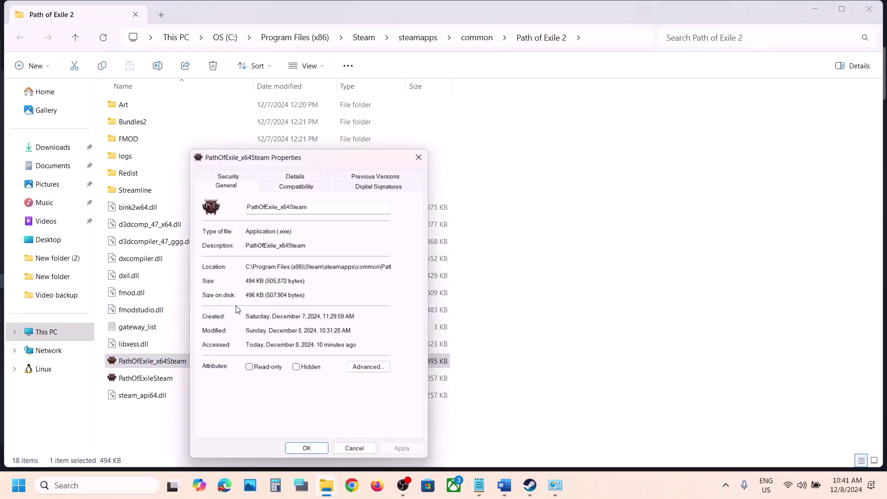
click(296, 183)
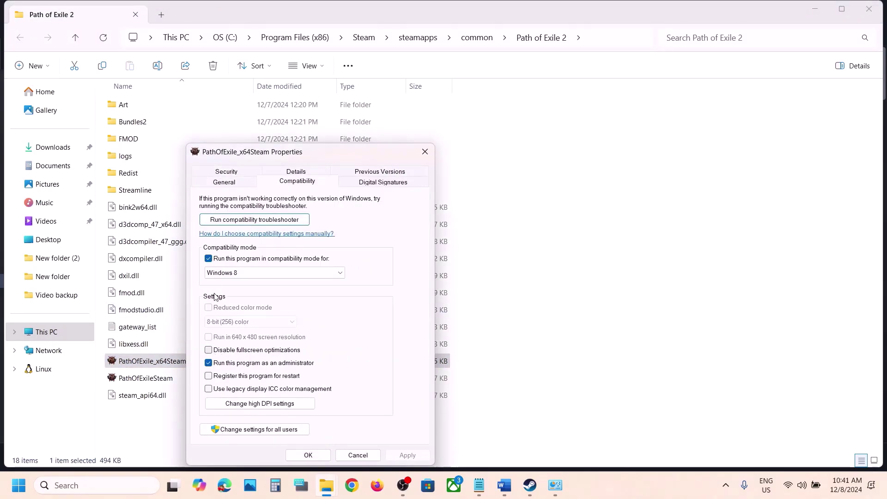
click(217, 273)
click(226, 303)
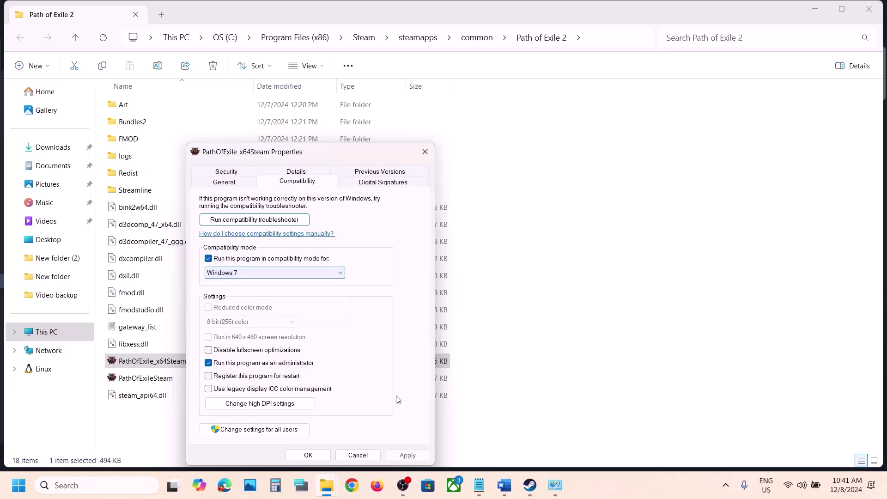
click(409, 454)
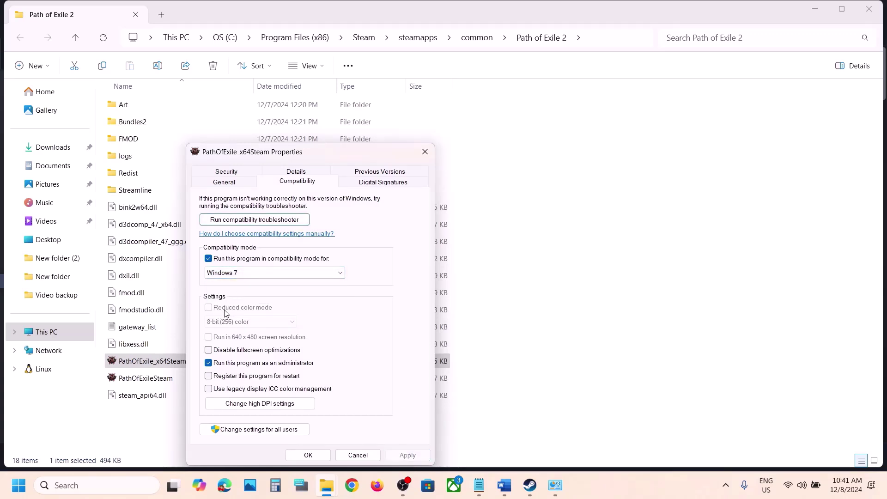
click(209, 351)
click(314, 455)
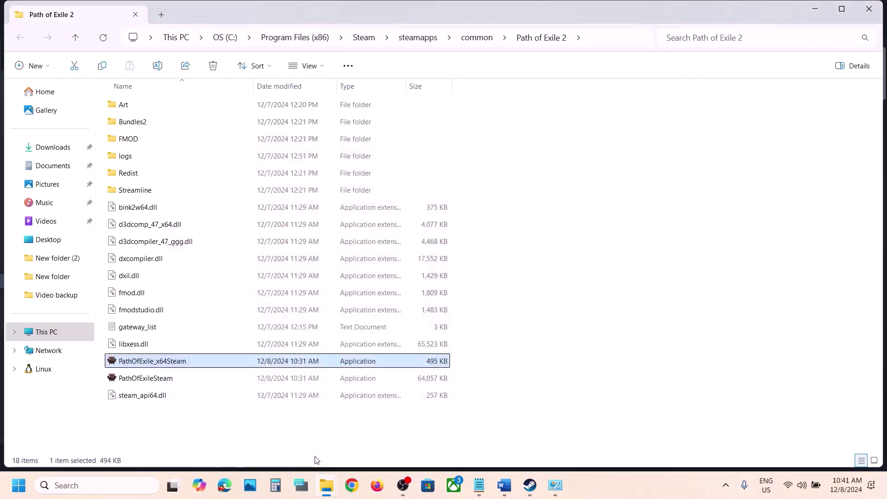
click(161, 378)
In PathOfExileSteam's compatibility properties, apply Windows 8 compatibility mode and the fullscreen optimization change.
right_click(162, 380)
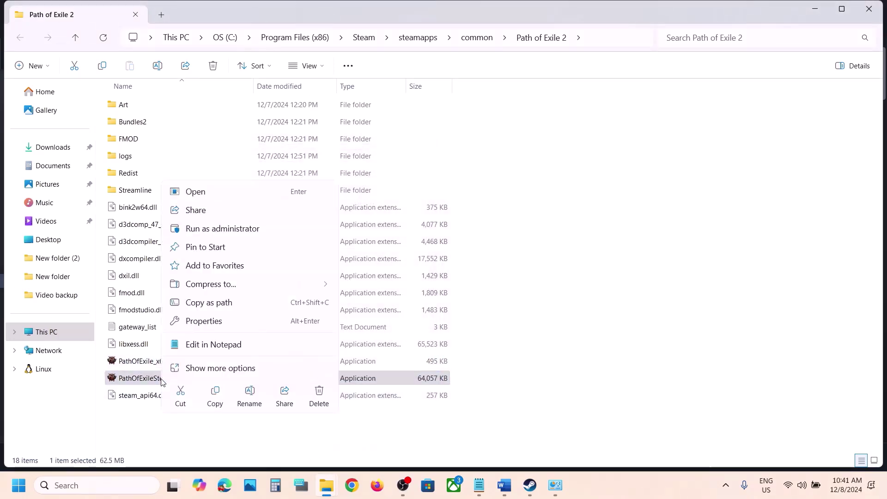
click(231, 321)
click(287, 184)
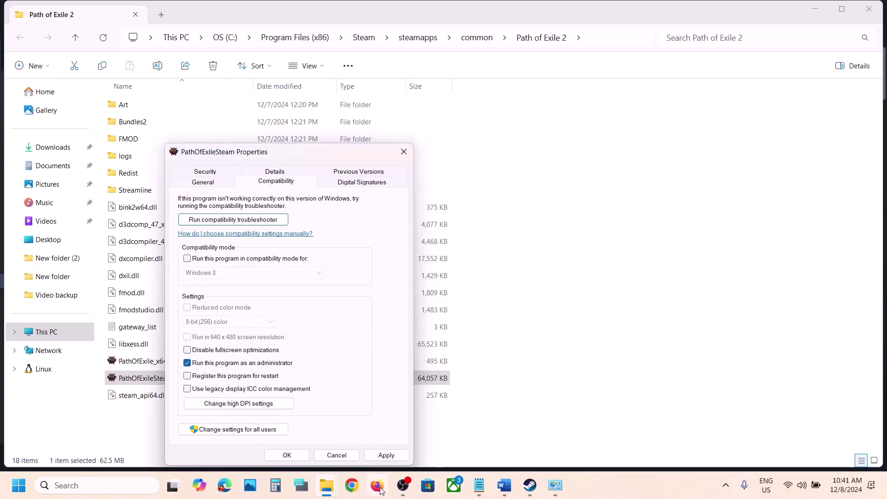
click(386, 455)
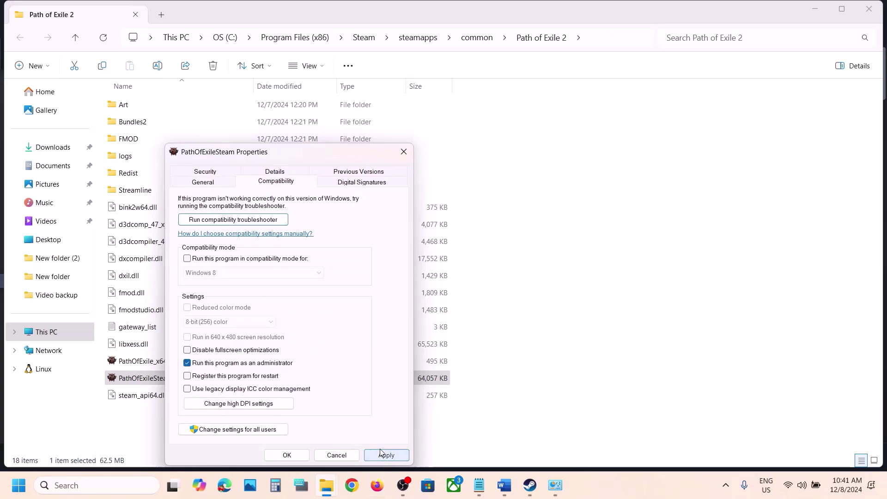
click(187, 258)
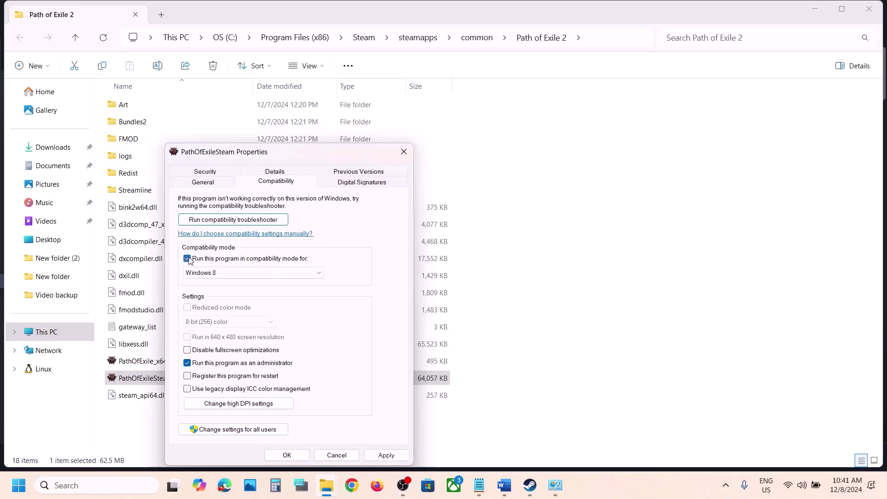
click(390, 456)
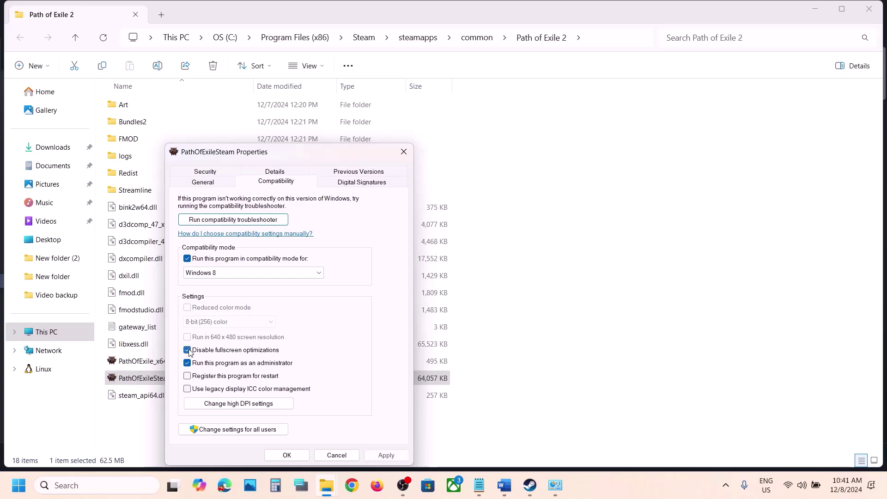
click(378, 454)
Clear compatibility mode, disabled fullscreen optimizations and run-as-administrator for PathOfExileSteam, then confirm.
click(187, 258)
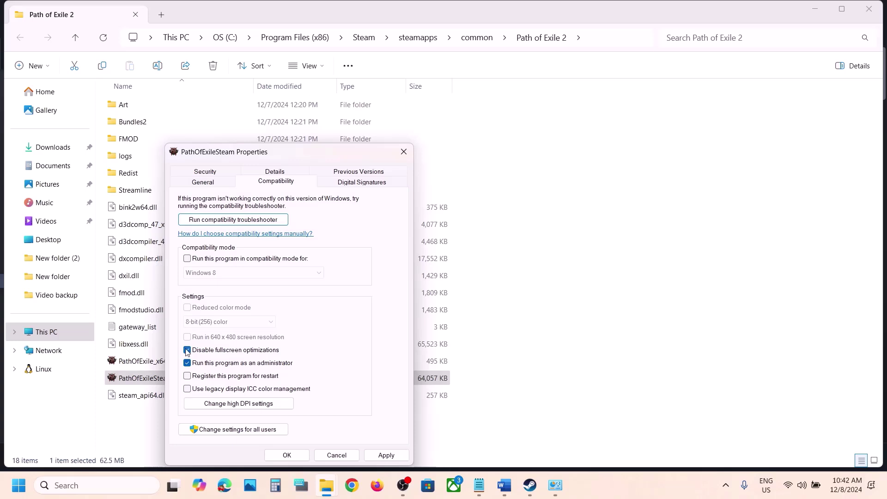
click(187, 350)
click(187, 363)
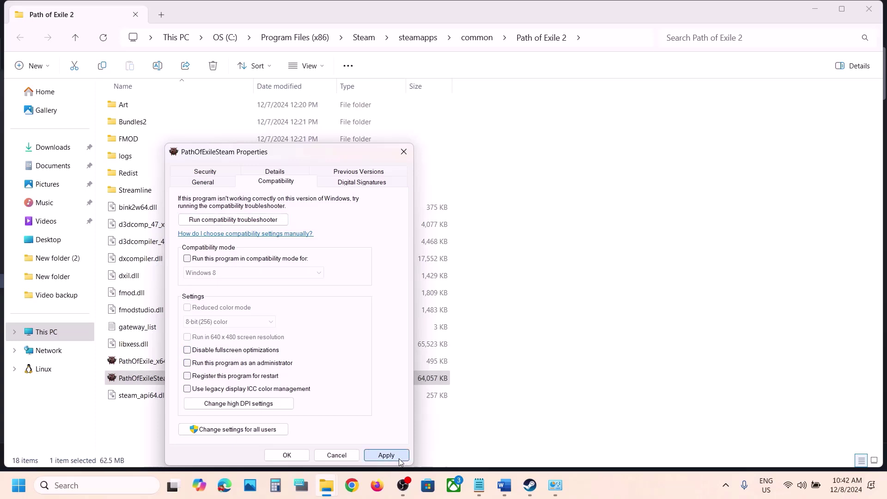
click(287, 455)
Open PathOfExile_x64Steam's compatibility settings and untick the compatibility mode option.
click(167, 363)
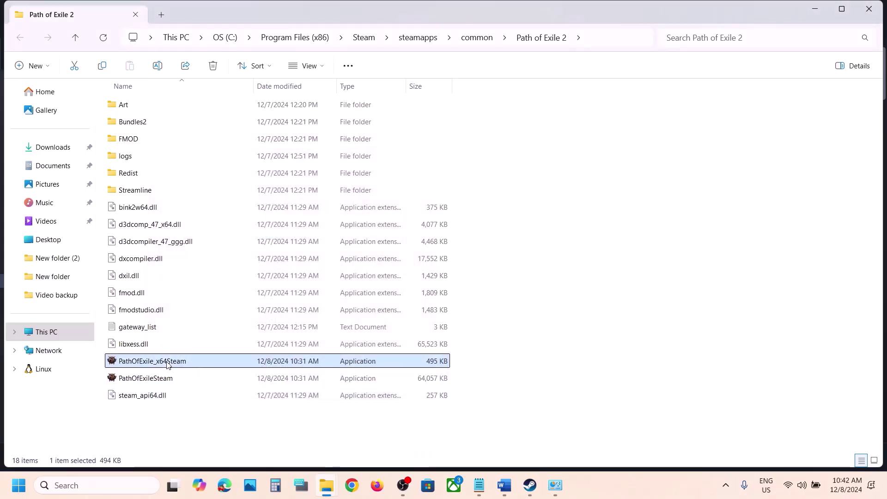
right_click(167, 363)
click(210, 303)
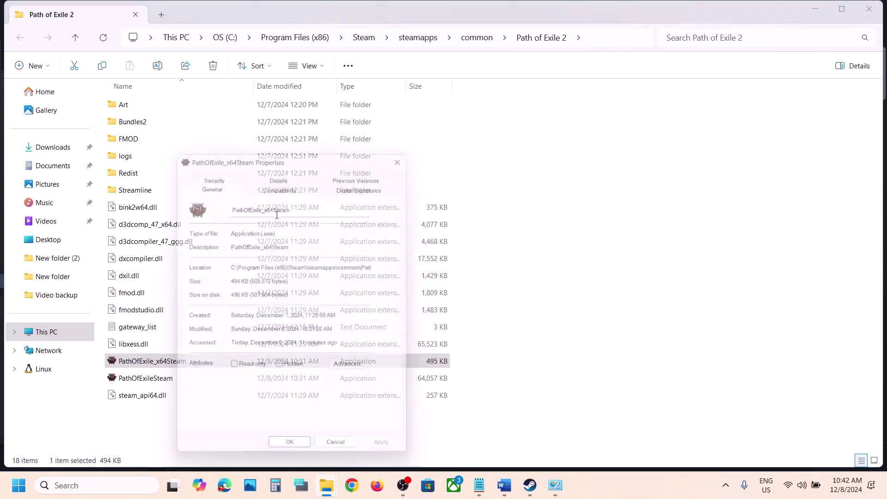
click(276, 181)
click(193, 259)
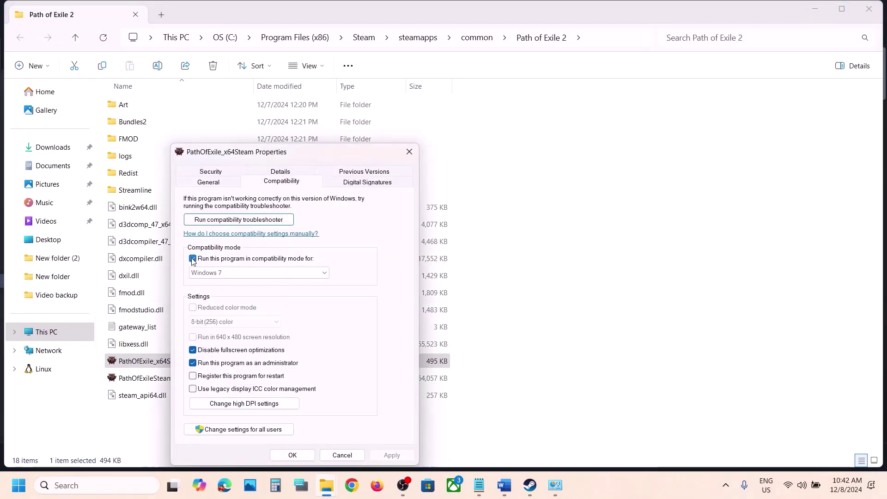